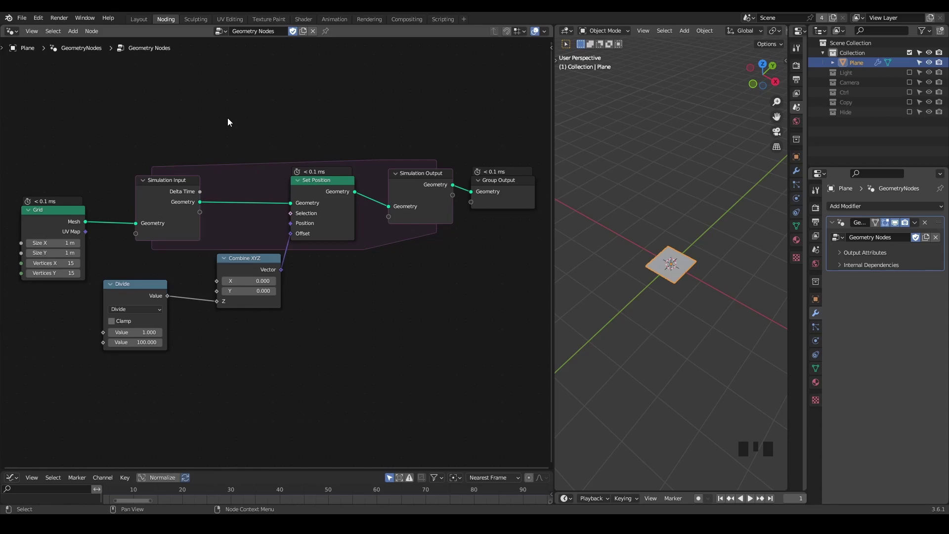
Play the simulation from the first frame, watch the grid's motion in the viewport, and stop playback.
{"action": "key", "text": "shift+ctrl+alt+q"}
{"action": "key", "text": "space"}
{"action": "middle_click_drag", "start_coordinate": [657, 215], "coordinate": [672, 233]}
{"action": "scroll", "coordinate": [671, 233], "scroll_direction": "up", "scroll_amount": 3}
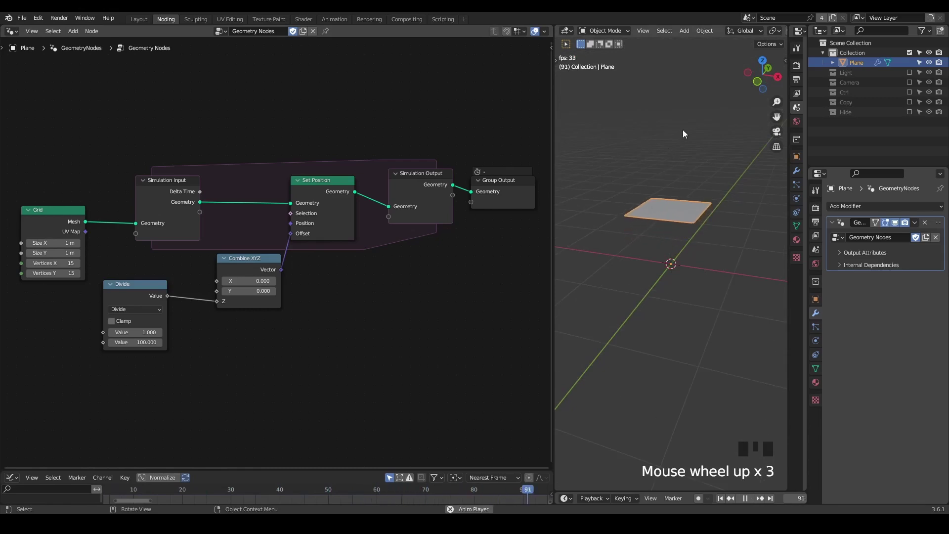
{"action": "key", "text": "space"}
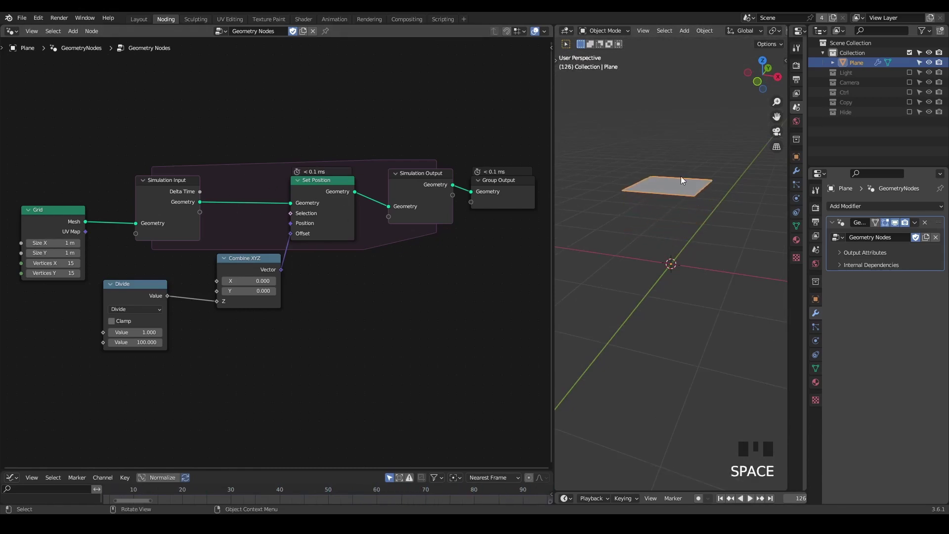
Move the Grid and Simulation Input nodes together up and away from the Set Position node.
{"action": "middle_click_drag", "start_coordinate": [160, 129], "coordinate": [261, 163]}
{"action": "left_click_drag", "start_coordinate": [260, 148], "coordinate": [110, 255]}
{"action": "key", "text": "g"}
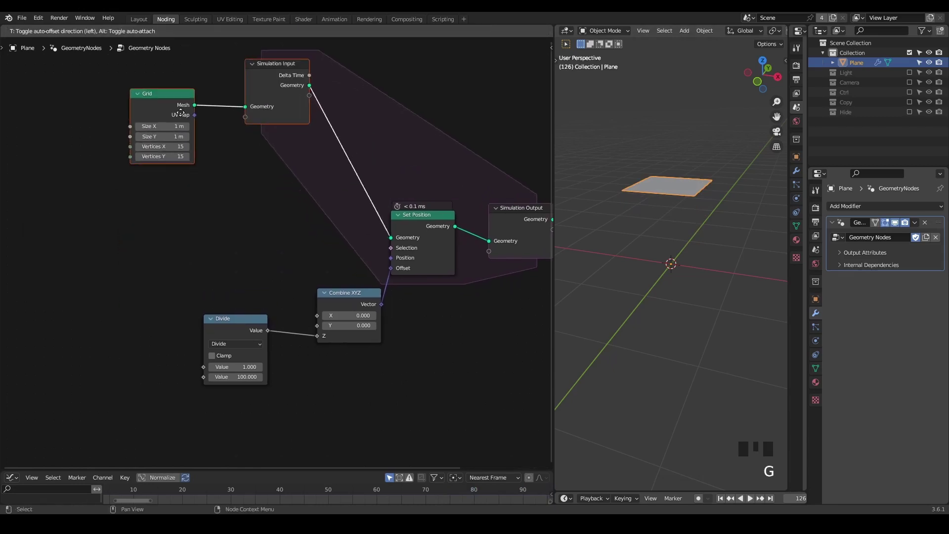
{"action": "left_click", "coordinate": [213, 174]}
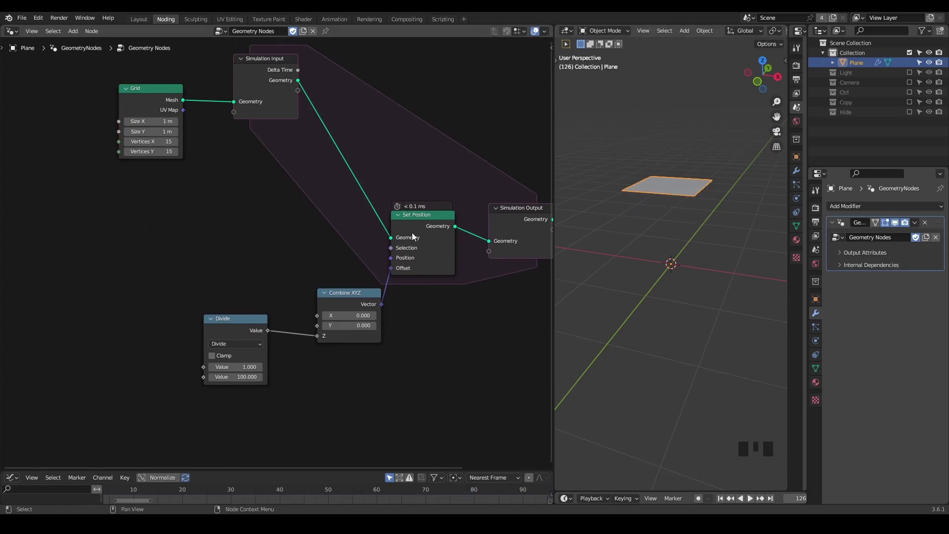
Return to the first frame and add a Scene Time node in the free space below the Grid node.
{"action": "key", "text": "shift+Left"}
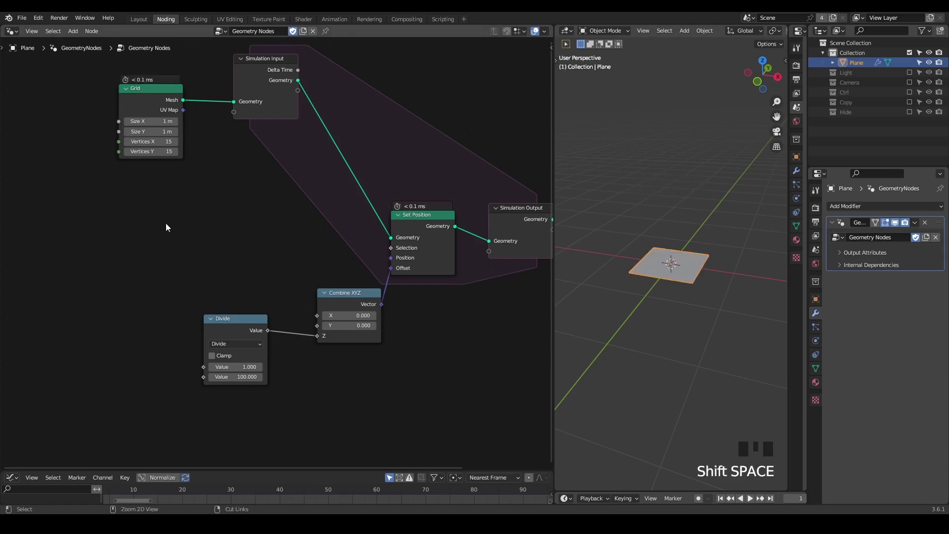
{"action": "key", "text": "shift+a"}
{"action": "type", "text": "scene"}
{"action": "key", "text": "Return"}
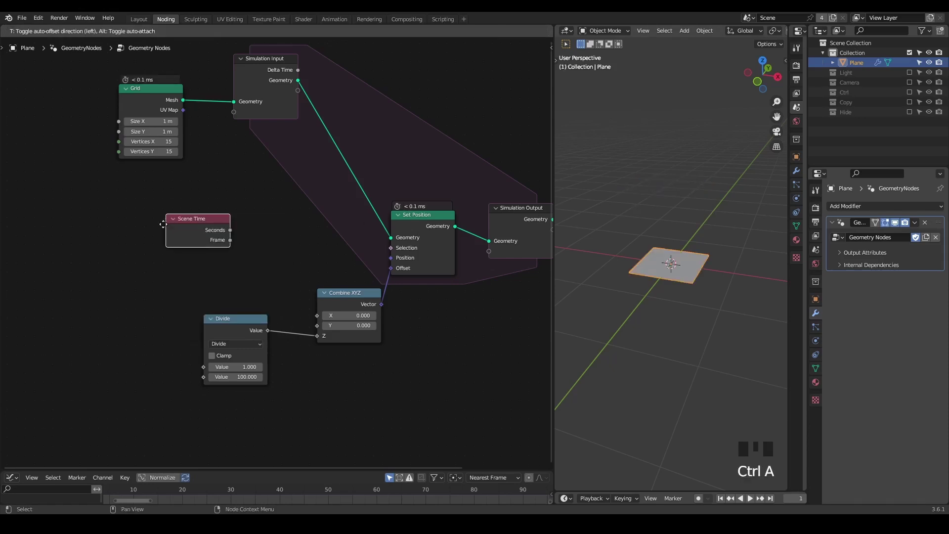
{"action": "left_click", "coordinate": [93, 214]}
{"action": "left_click_drag", "start_coordinate": [118, 218], "coordinate": [85, 243]}
{"action": "left_click", "coordinate": [164, 243]}
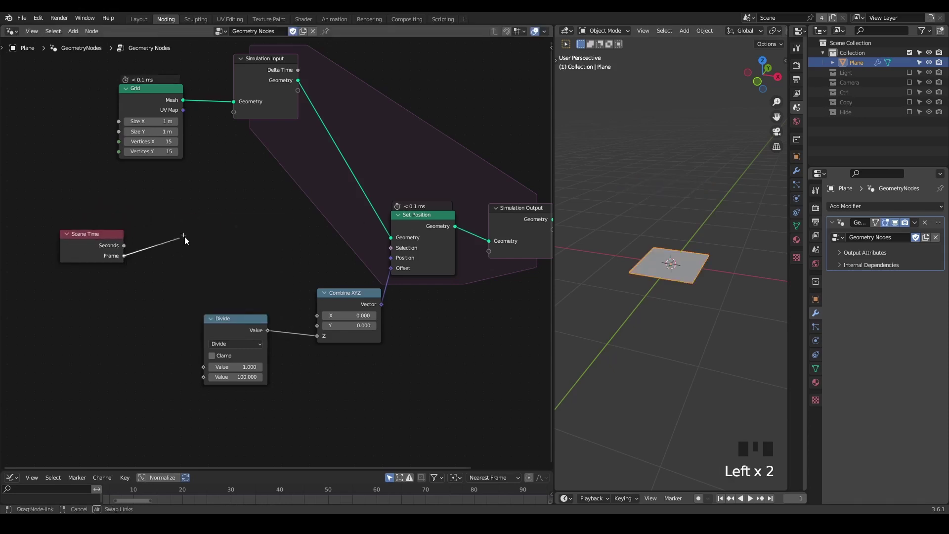
Feed Scene Time's Frame into a new Greater Than comparison with B set to 100, and connect its result to Set Position's Selection.
{"action": "key", "text": "shift+a"}
{"action": "type", "text": "greater"}
{"action": "key", "text": "Return"}
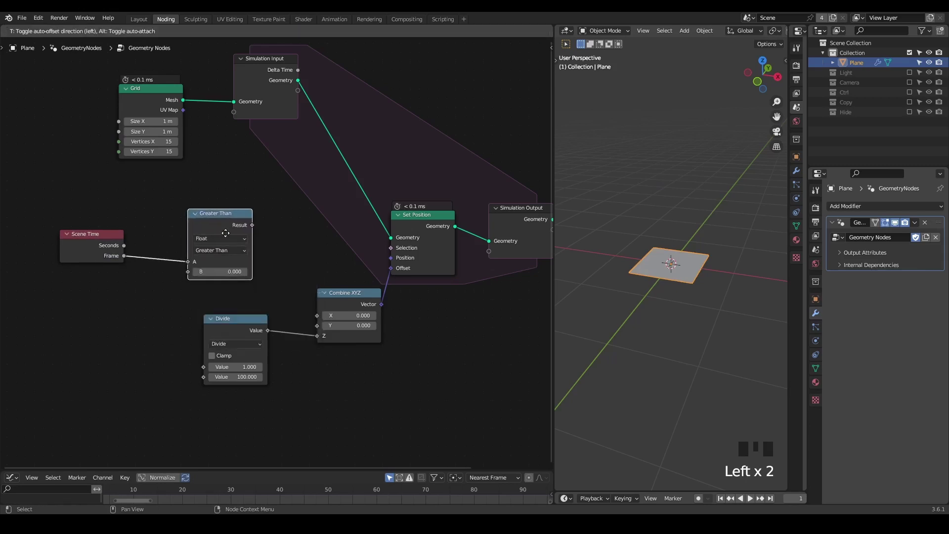
{"action": "left_click", "coordinate": [232, 269]}
{"action": "type", "text": "100"}
{"action": "key", "text": "Return"}
{"action": "left_click_drag", "start_coordinate": [260, 222], "coordinate": [390, 248]}
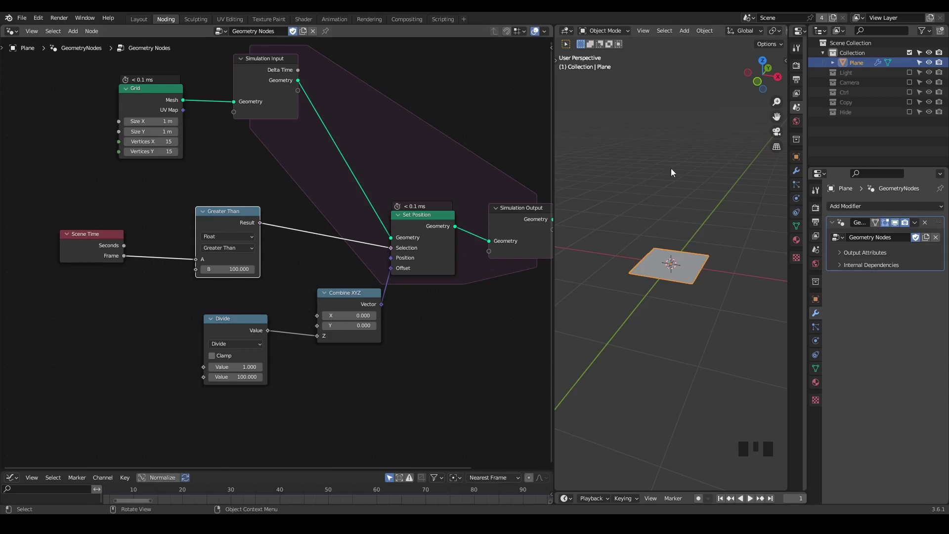
Play the simulation past frame 100 to check the delayed movement, stop it, and return to the first frame.
{"action": "middle_click_drag", "start_coordinate": [707, 497], "coordinate": [661, 496]}
{"action": "key", "text": "space"}
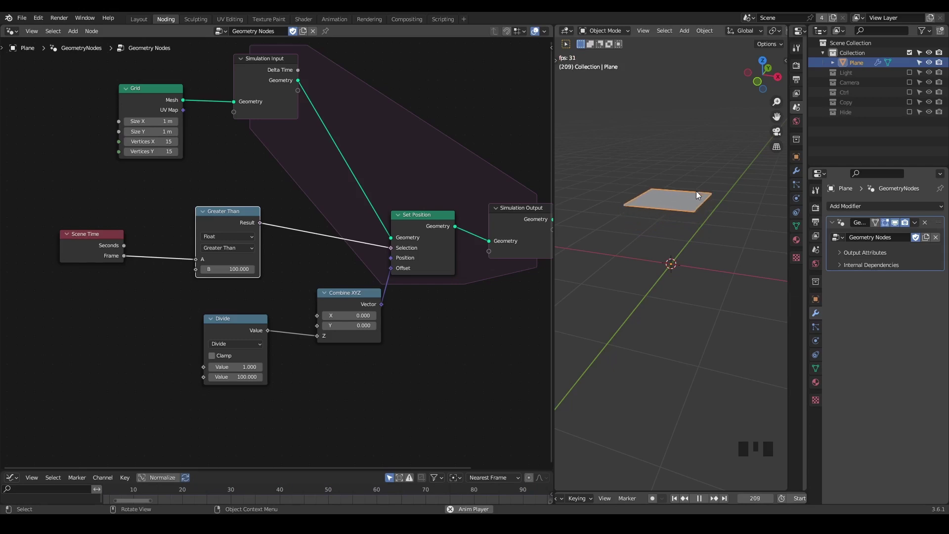
{"action": "key", "text": "space"}
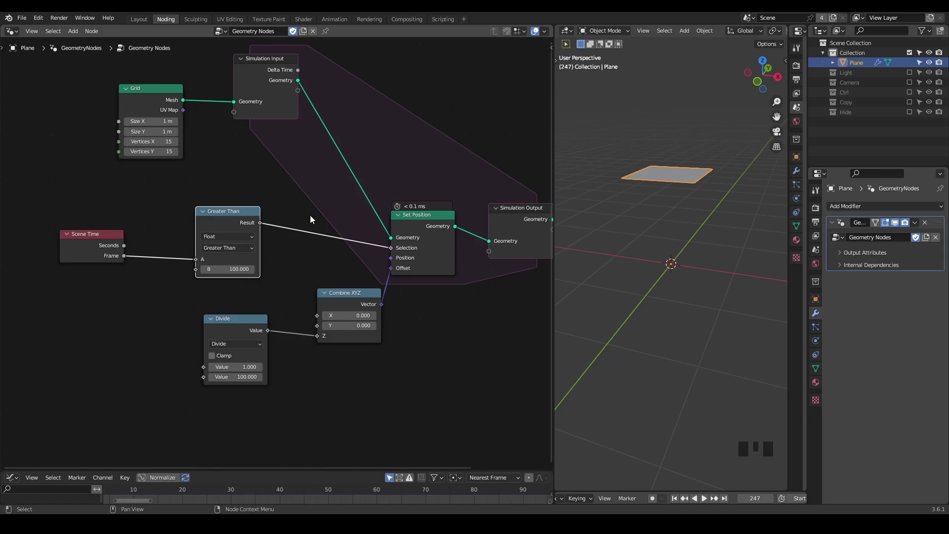
{"action": "key", "text": "shift+ctrl+alt+q"}
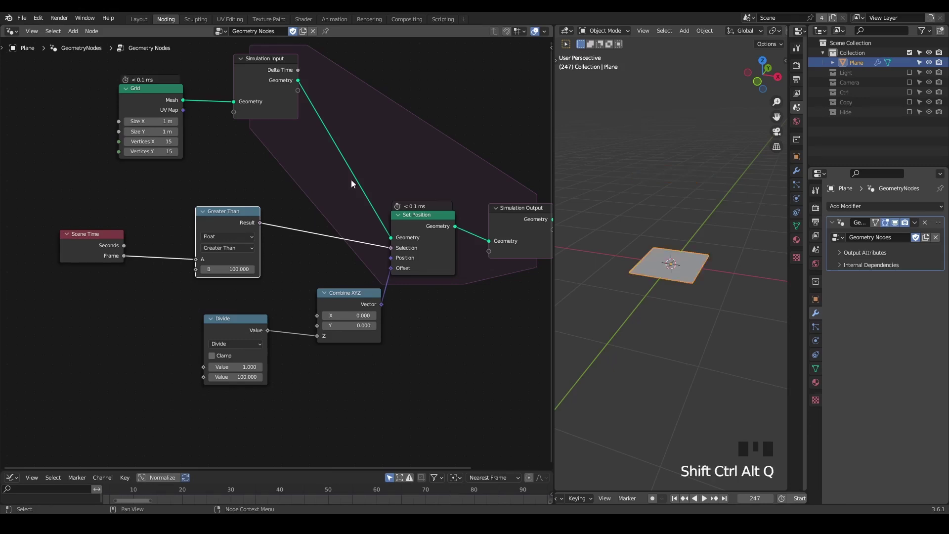
Move the Grid node farther from Simulation Input and insert a Transform Geometry node on the link between them.
{"action": "middle_click_drag", "start_coordinate": [152, 160], "coordinate": [297, 258]}
{"action": "left_click_drag", "start_coordinate": [280, 196], "coordinate": [109, 133]}
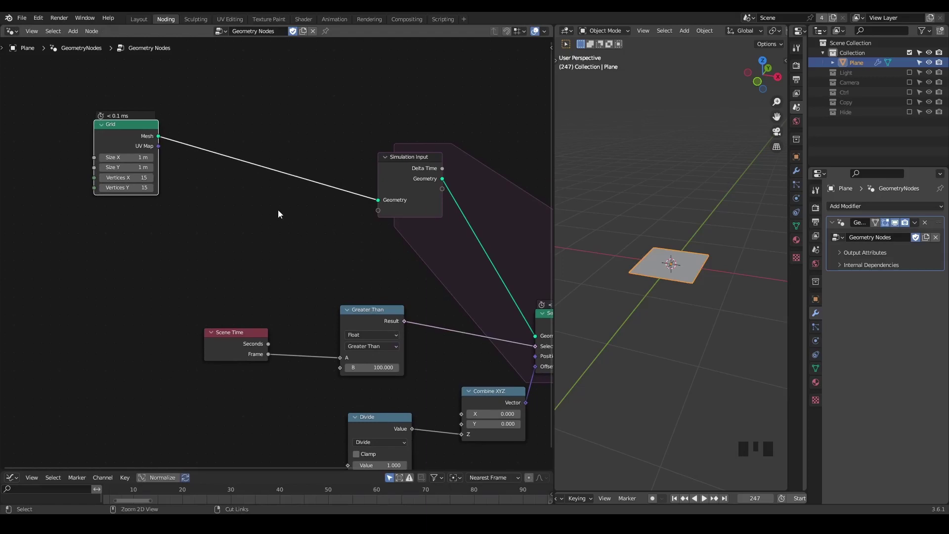
{"action": "key", "text": "ctrl+a"}
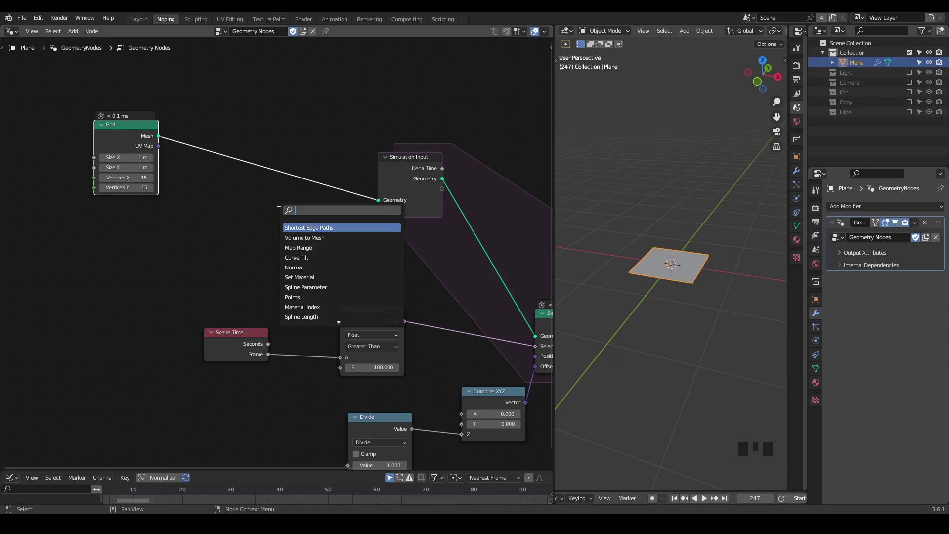
{"action": "type", "text": "transform"}
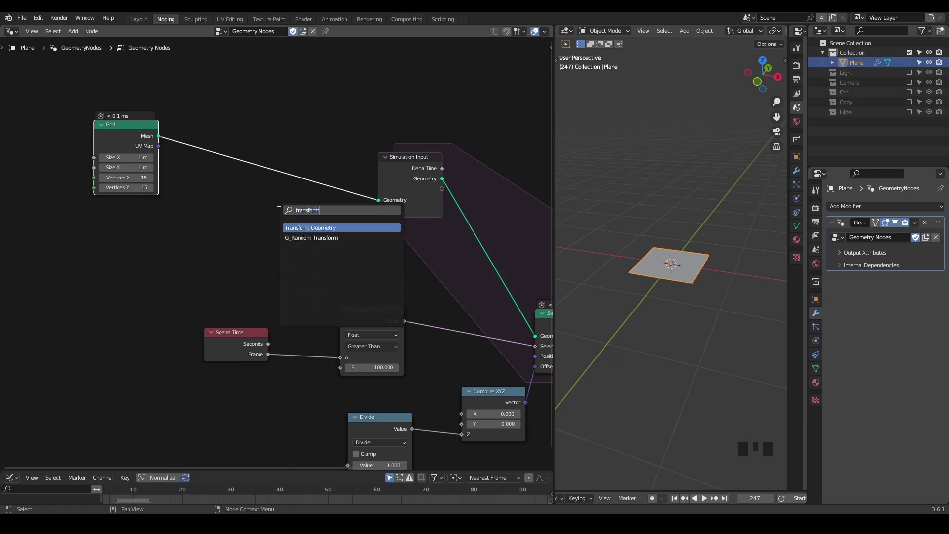
{"action": "key", "text": "Return"}
{"action": "left_click", "coordinate": [251, 146]}
Add a Combine XYZ node with Scene Time's Frame driving X, and connect its vector to Transform Geometry's Translation.
{"action": "middle_click_drag", "start_coordinate": [224, 302], "coordinate": [296, 290]}
{"action": "left_click_drag", "start_coordinate": [296, 337], "coordinate": [262, 203]}
{"action": "type", "text": "combi"}
{"action": "key", "text": "Return"}
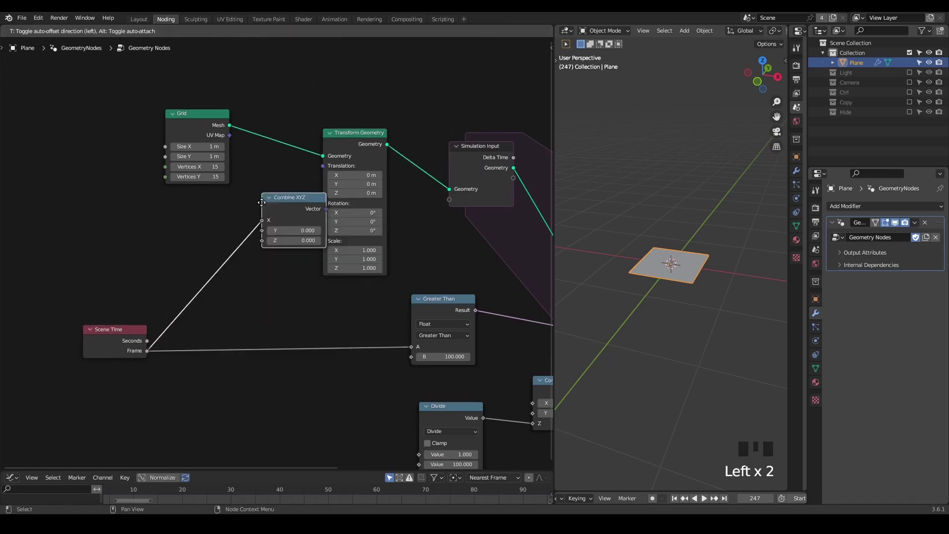
{"action": "left_click", "coordinate": [258, 224]}
{"action": "left_click_drag", "start_coordinate": [279, 220], "coordinate": [323, 165]}
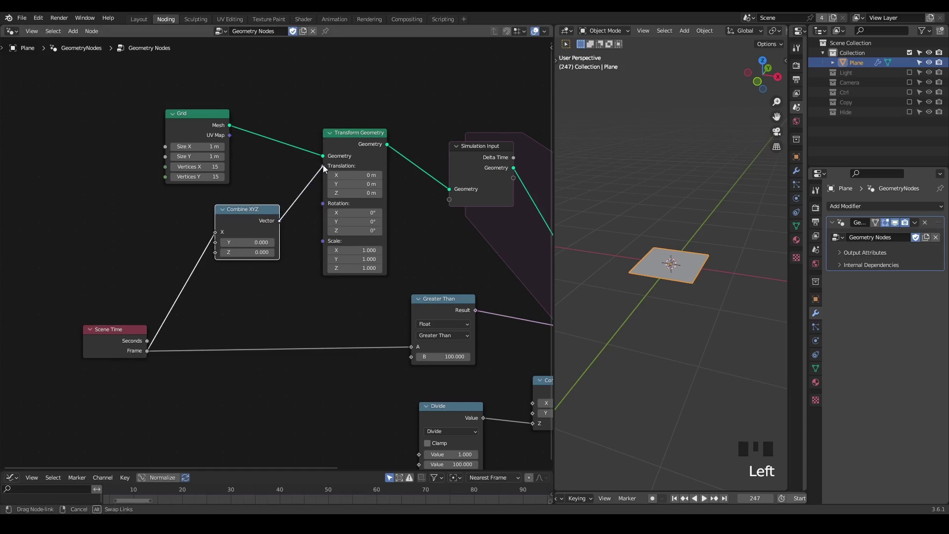
Insert a Divide node between Scene Time's Frame and Combine XYZ's X, with the divisor set to 50.
{"action": "middle_click_drag", "start_coordinate": [238, 312], "coordinate": [294, 277]}
{"action": "left_click_drag", "start_coordinate": [167, 306], "coordinate": [169, 246]}
{"action": "type", "text": "divi"}
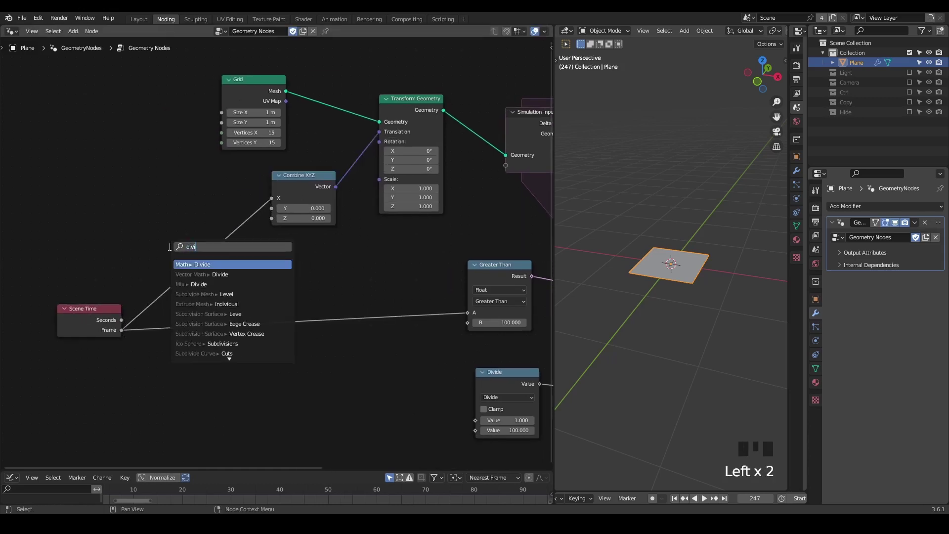
{"action": "key", "text": "Return"}
{"action": "left_click", "coordinate": [206, 255], "text": "alt"}
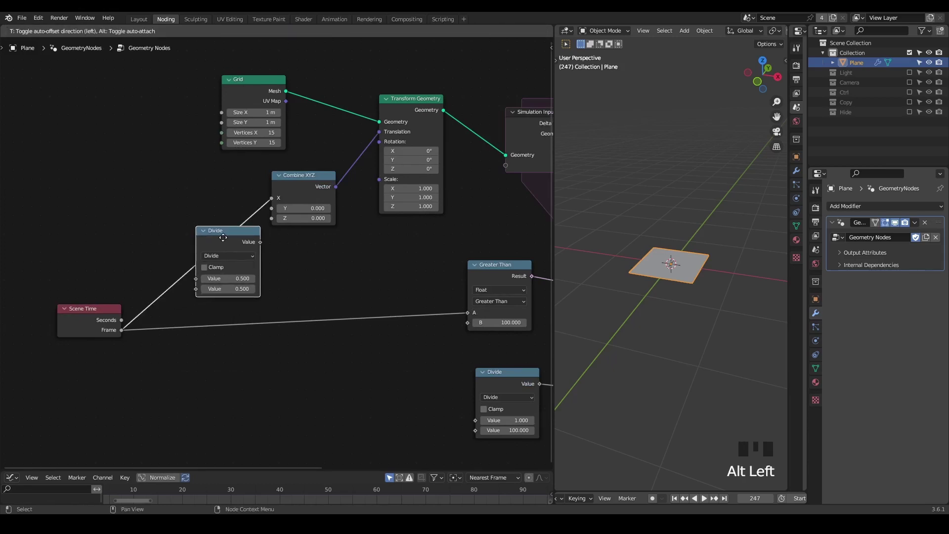
{"action": "left_click_drag", "start_coordinate": [202, 286], "coordinate": [203, 285]}
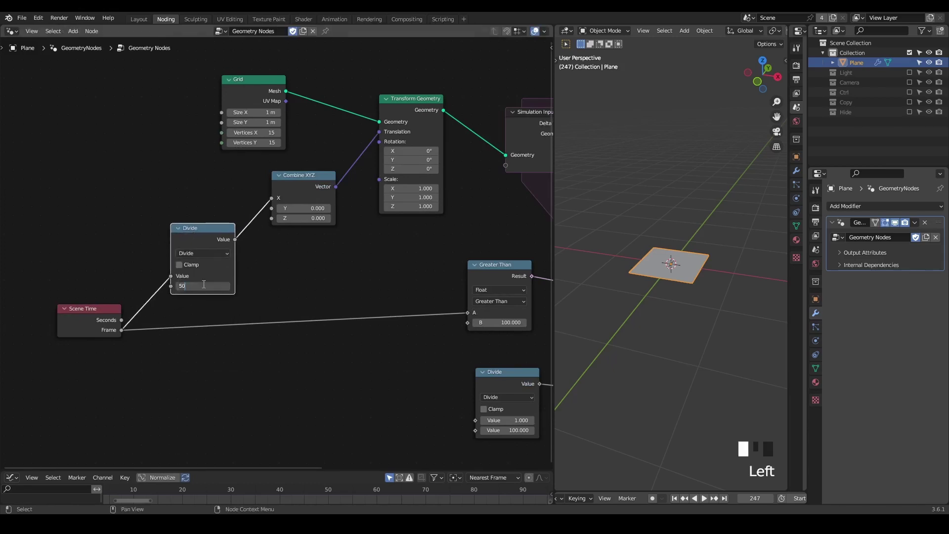
Preview the Transform Geometry node's result by linking it directly to the Group Output.
{"action": "middle_click_drag", "start_coordinate": [684, 239], "coordinate": [643, 245], "text": "shift"}
{"action": "scroll", "coordinate": [595, 220], "scroll_direction": "down", "scroll_amount": 3}
{"action": "middle_click_drag", "start_coordinate": [423, 119], "coordinate": [397, 121]}
{"action": "left_click", "coordinate": [396, 121], "text": "alt+shift"}
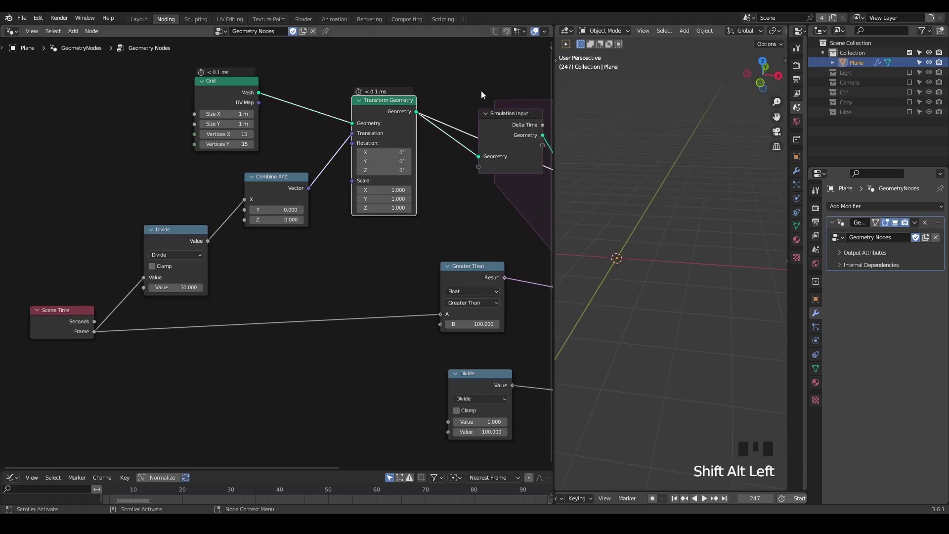
{"action": "scroll", "coordinate": [622, 246], "scroll_direction": "down", "scroll_amount": 4}
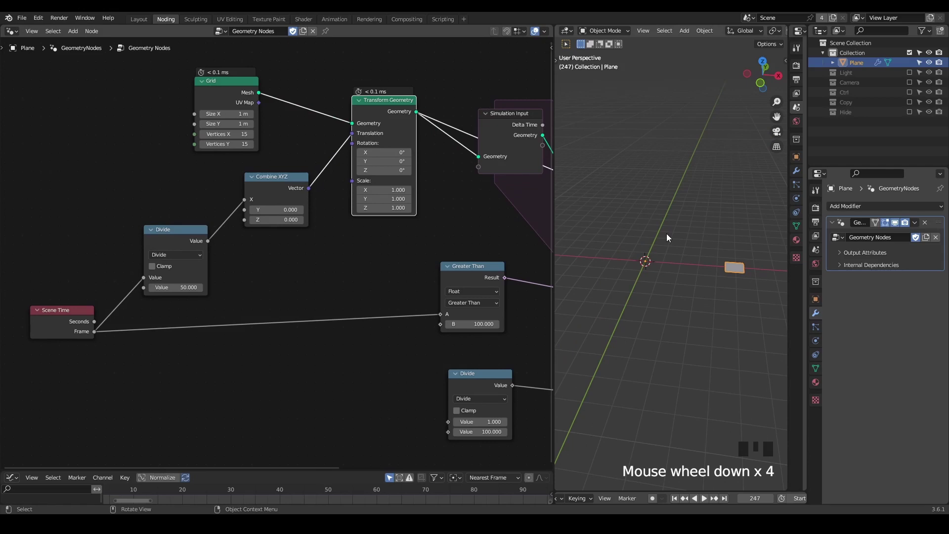
Play the previewed grid motion from the first frame, briefly annotate its path and erase the mark, stop, and rewind.
{"action": "key", "text": "shift+space"}
{"action": "middle_click_drag", "start_coordinate": [667, 233], "coordinate": [650, 227], "text": "shift"}
{"action": "key", "text": "space"}
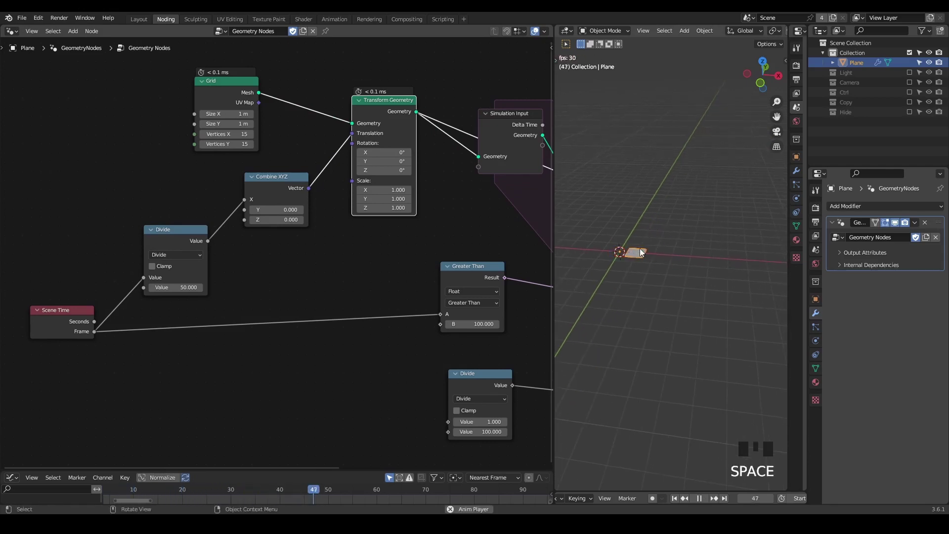
{"action": "mouse_move", "coordinate": [675, 214]}
{"action": "left_mouse_down"}
{"action": "mouse_move", "coordinate": [694, 233]}
{"action": "mouse_move", "coordinate": [672, 245]}
{"action": "left_mouse_up"}
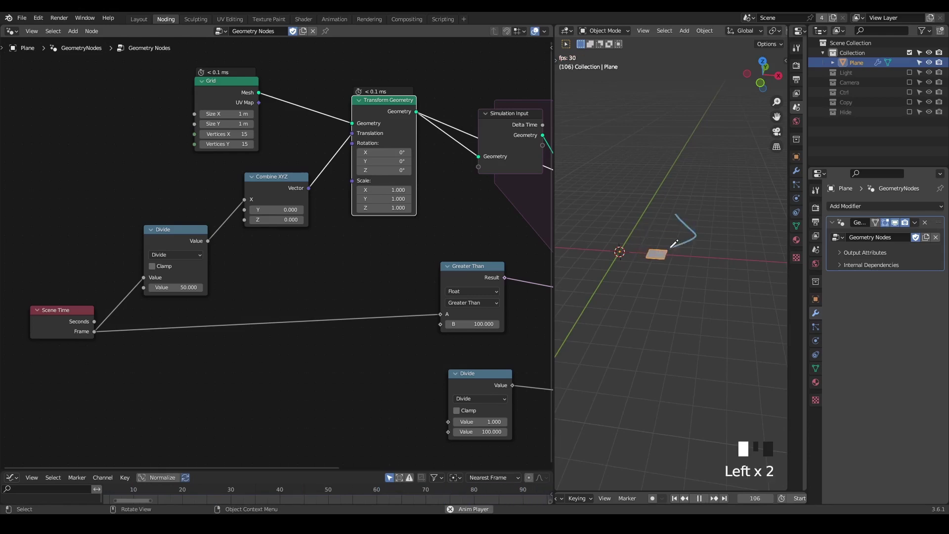
{"action": "right_click_drag", "start_coordinate": [695, 227], "coordinate": [632, 289]}
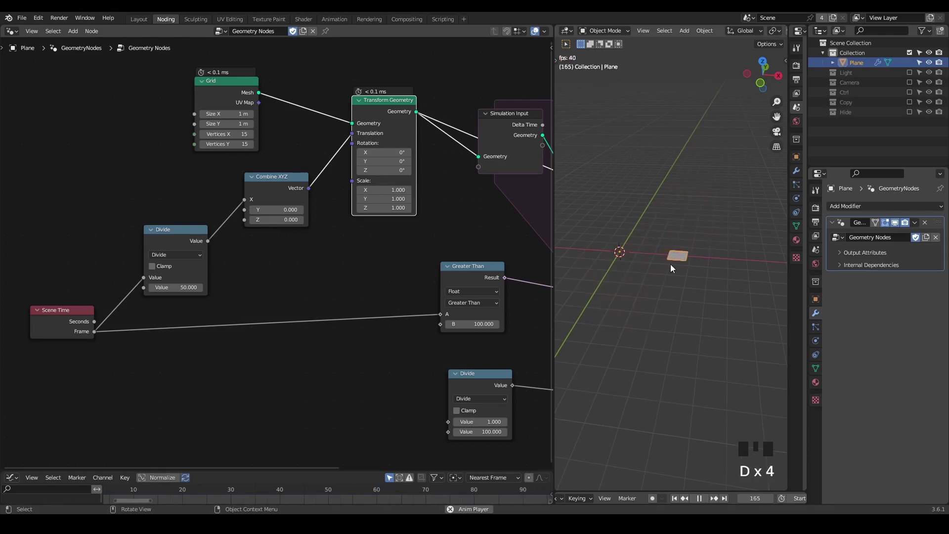
{"action": "key", "text": "space"}
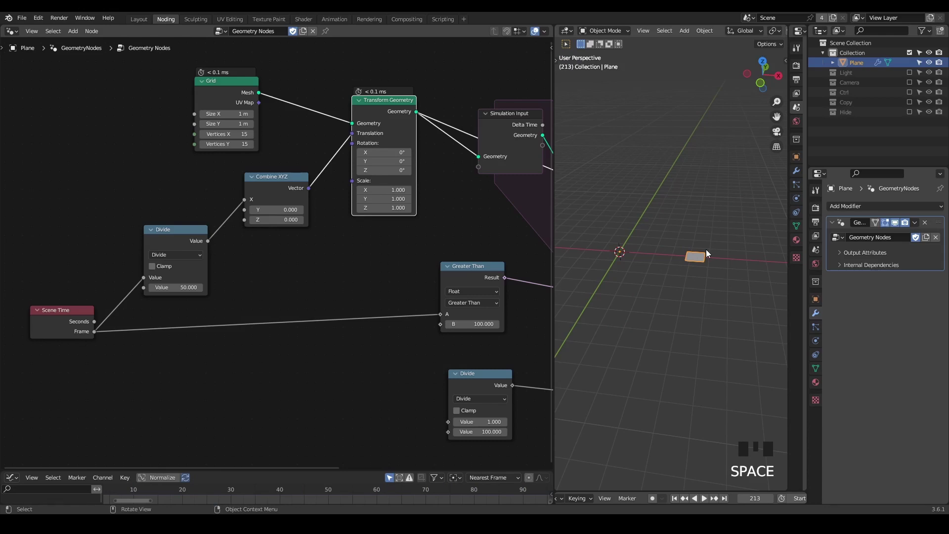
{"action": "key", "text": "shift+Left"}
{"action": "key", "text": "shift+space"}
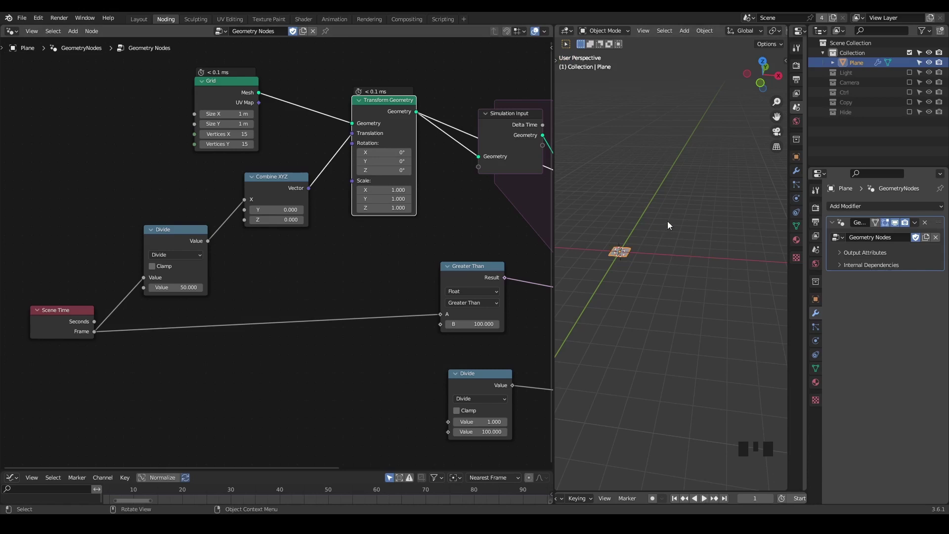
Reconnect the Simulation Output's geometry to the Group Output.
{"action": "middle_click_drag", "start_coordinate": [466, 222], "coordinate": [208, 216]}
{"action": "scroll", "coordinate": [390, 238], "scroll_direction": "down", "scroll_amount": 3}
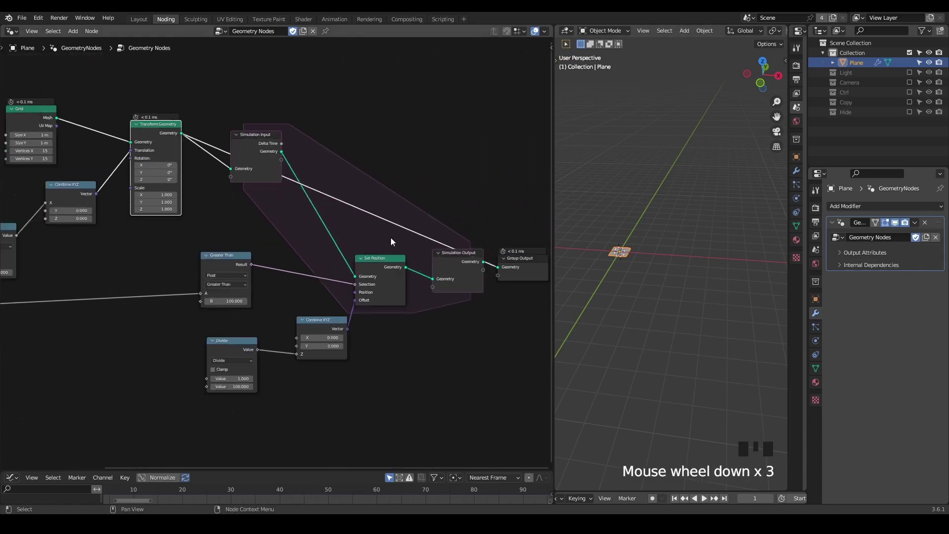
{"action": "left_click", "coordinate": [456, 265], "text": "alt+shift"}
{"action": "middle_click_drag", "start_coordinate": [294, 263], "coordinate": [335, 239]}
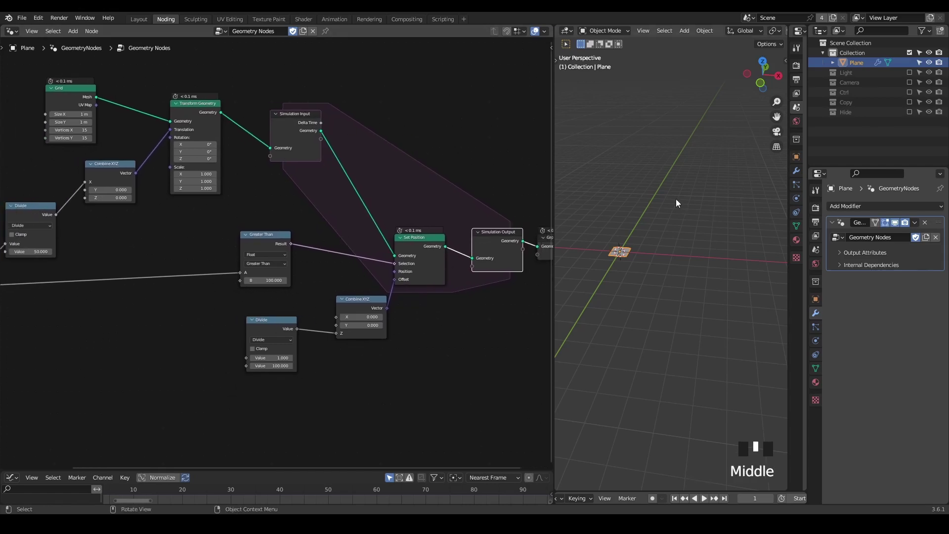
Play the full simulation to check how the grid moves when the translation is applied before the simulation, and stop playback.
{"action": "key", "text": "space"}
{"action": "scroll", "coordinate": [635, 235], "scroll_direction": "up", "scroll_amount": 3}
{"action": "middle_click_drag", "start_coordinate": [634, 236], "coordinate": [662, 245], "text": "shift"}
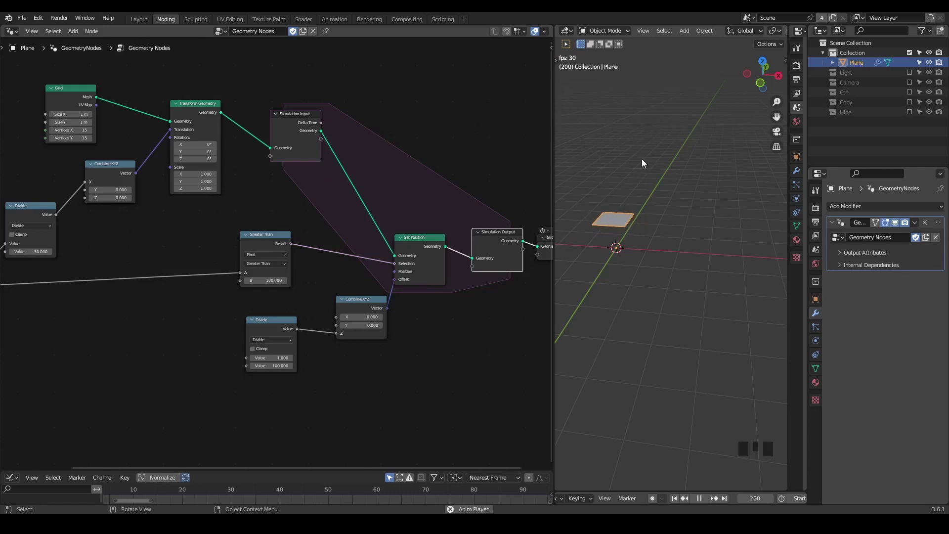
{"action": "key", "text": "space"}
Draw a temporary annotation near the Transform Geometry node and erase it.
{"action": "middle_click_drag", "start_coordinate": [209, 195], "coordinate": [324, 194]}
{"action": "left_click", "coordinate": [293, 113]}
{"action": "left_click", "coordinate": [275, 94]}
{"action": "left_click_drag", "start_coordinate": [282, 102], "coordinate": [329, 99]}
{"action": "mouse_move", "coordinate": [328, 100]}
{"action": "right_mouse_down"}
{"action": "mouse_move", "coordinate": [330, 75]}
{"action": "mouse_move", "coordinate": [317, 89]}
{"action": "right_mouse_up"}
{"action": "key", "text": "d"}
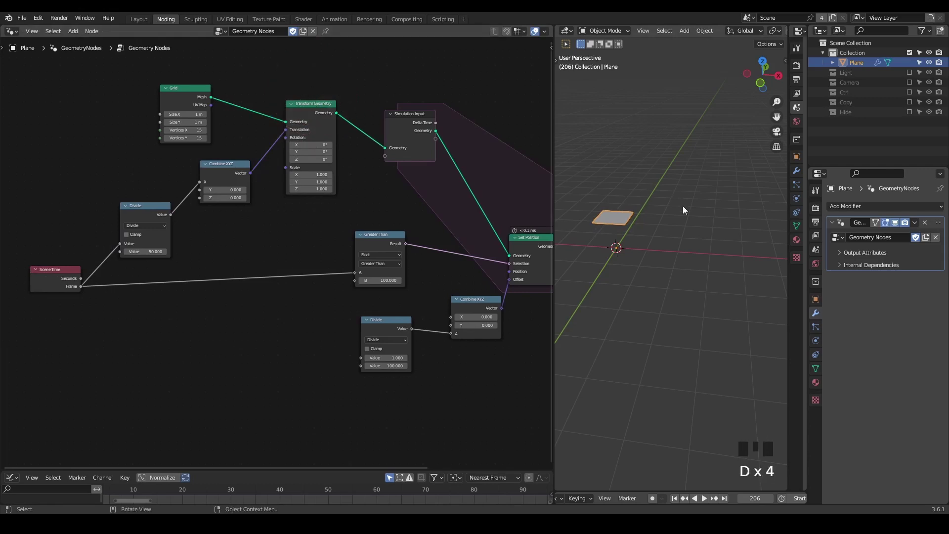
Inspect the geometry information on the Simulation Input node's Geometry output, select the node, and return to the first frame.
{"action": "middle_click_drag", "start_coordinate": [476, 226], "coordinate": [334, 222]}
{"action": "scroll", "coordinate": [303, 209], "scroll_direction": "up", "scroll_amount": 1}
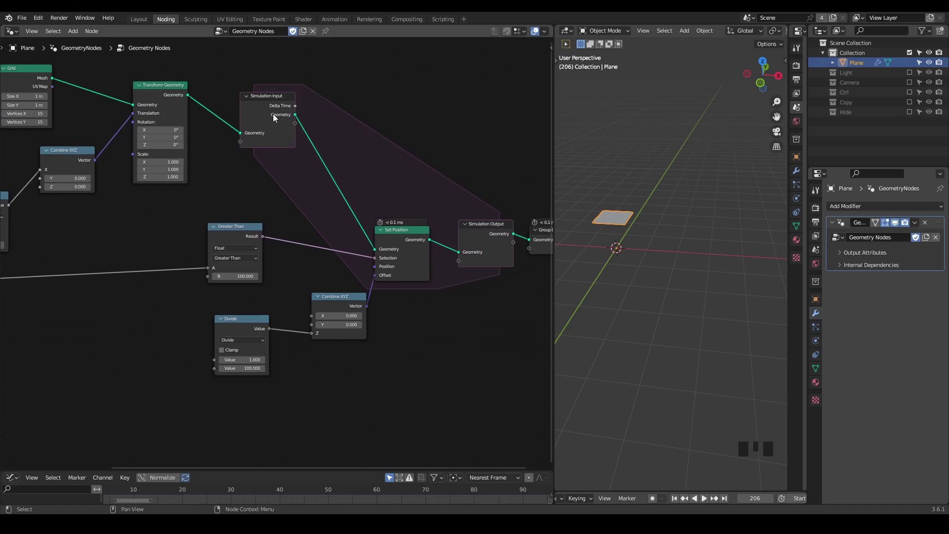
{"action": "mouse_move", "coordinate": [273, 114]}
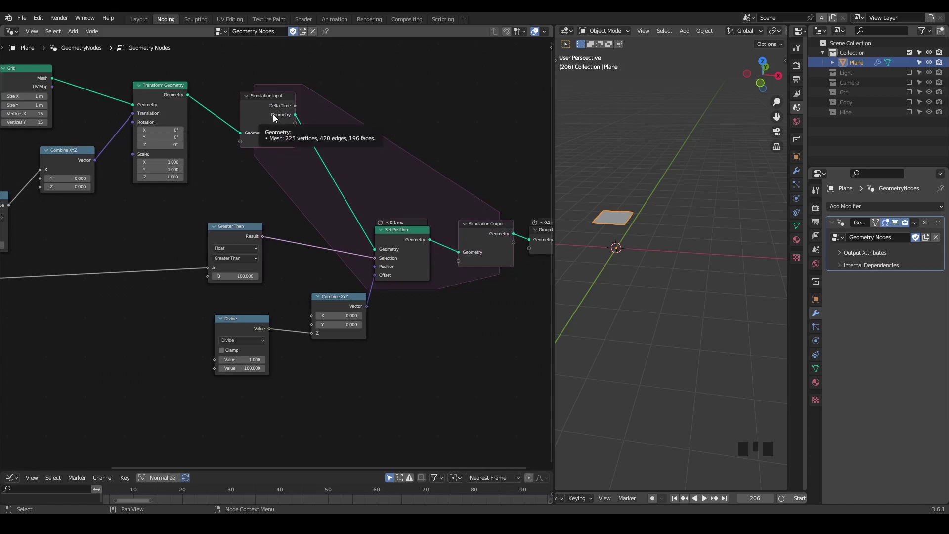
{"action": "left_click", "coordinate": [286, 99]}
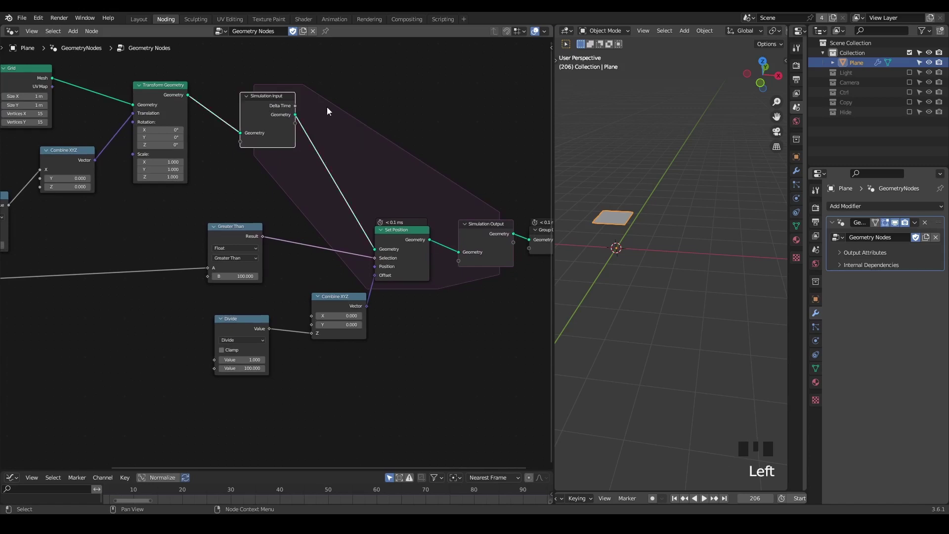
{"action": "key", "text": "shift+space"}
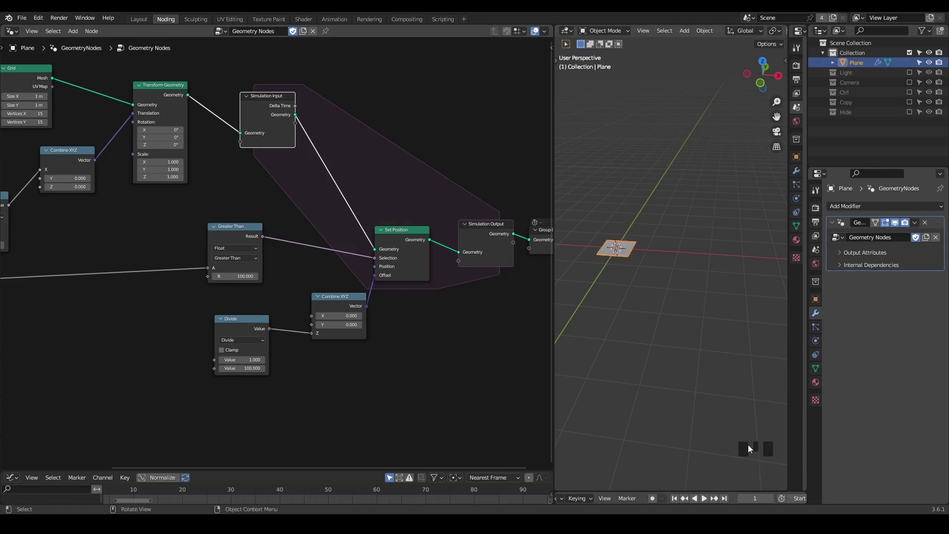
Set the playback start frame to 50 and jump to that first frame.
{"action": "mouse_move", "coordinate": [763, 498]}
{"action": "middle_mouse_down"}
{"action": "mouse_move", "coordinate": [711, 497]}
{"action": "mouse_move", "coordinate": [745, 499]}
{"action": "middle_mouse_up"}
{"action": "left_click", "coordinate": [745, 500]}
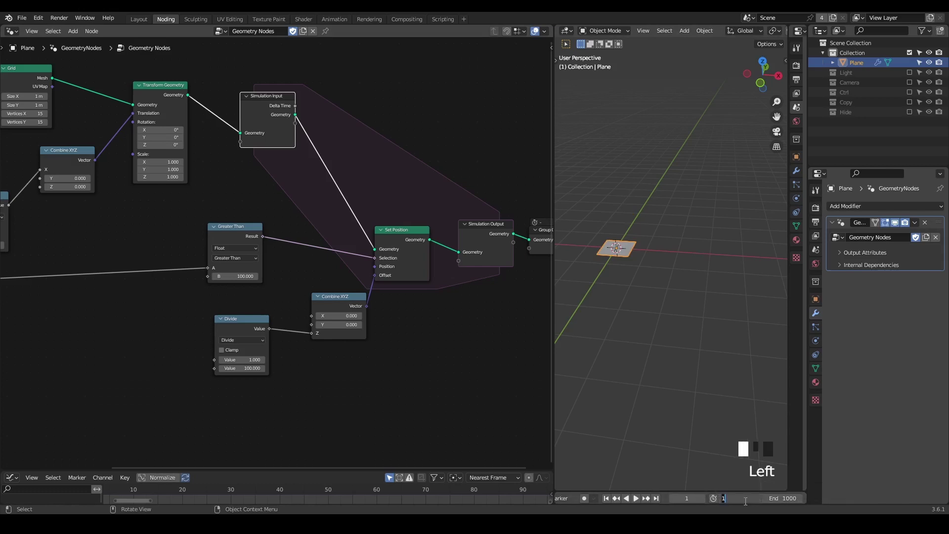
{"action": "type", "text": "50"}
{"action": "key", "text": "Return"}
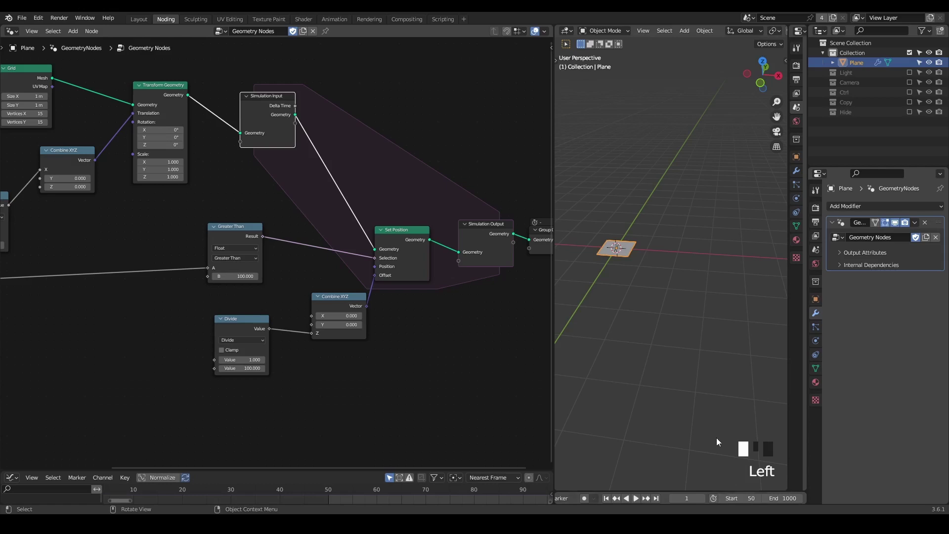
{"action": "left_click", "coordinate": [605, 498]}
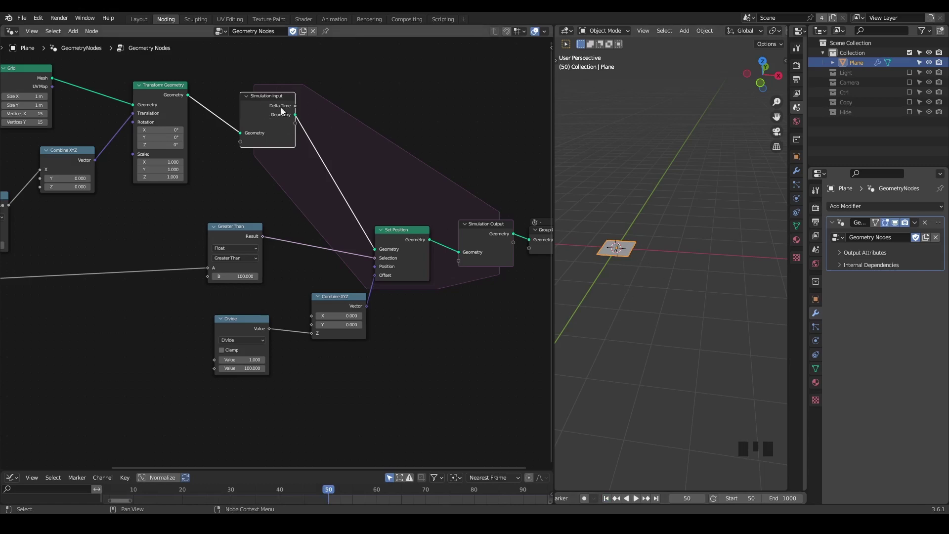
Draw temporary annotation arrows from Simulation Input's geometry to Simulation Output and back again to illustrate the simulation loop.
{"action": "middle_click_drag", "start_coordinate": [303, 97], "coordinate": [249, 144]}
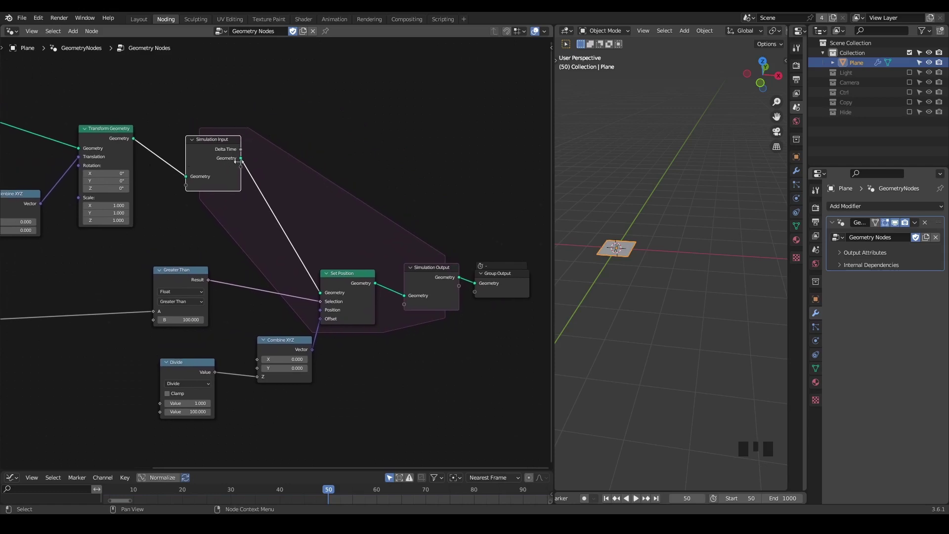
{"action": "mouse_move", "coordinate": [224, 158]}
{"action": "left_mouse_down"}
{"action": "mouse_move", "coordinate": [417, 299]}
{"action": "mouse_move", "coordinate": [404, 265]}
{"action": "mouse_move", "coordinate": [395, 306]}
{"action": "left_mouse_up"}
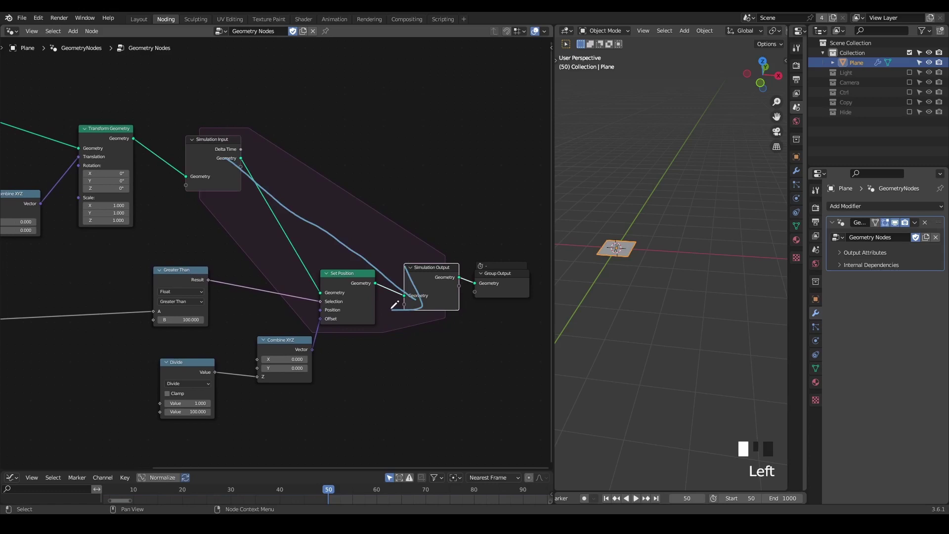
{"action": "mouse_move", "coordinate": [428, 260]}
{"action": "left_mouse_down"}
{"action": "mouse_move", "coordinate": [409, 175]}
{"action": "mouse_move", "coordinate": [354, 97]}
{"action": "mouse_move", "coordinate": [288, 113]}
{"action": "mouse_move", "coordinate": [232, 151]}
{"action": "mouse_move", "coordinate": [259, 154]}
{"action": "left_mouse_up"}
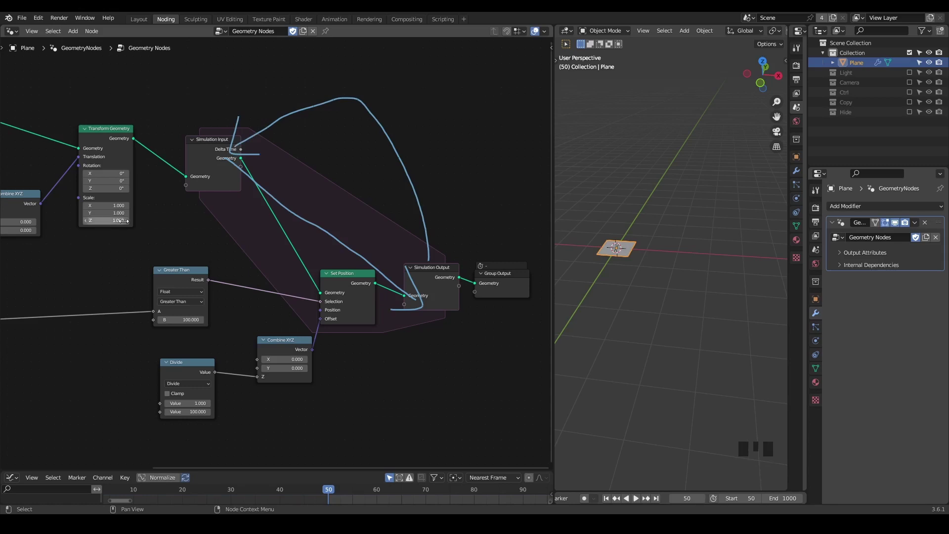
{"action": "middle_click_drag", "start_coordinate": [106, 255], "coordinate": [221, 256]}
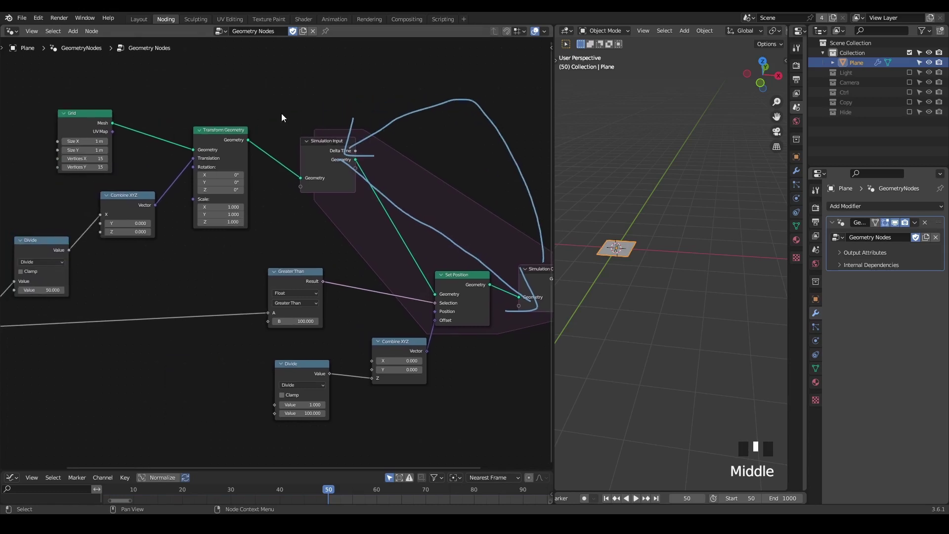
{"action": "middle_click_drag", "start_coordinate": [299, 213], "coordinate": [218, 207]}
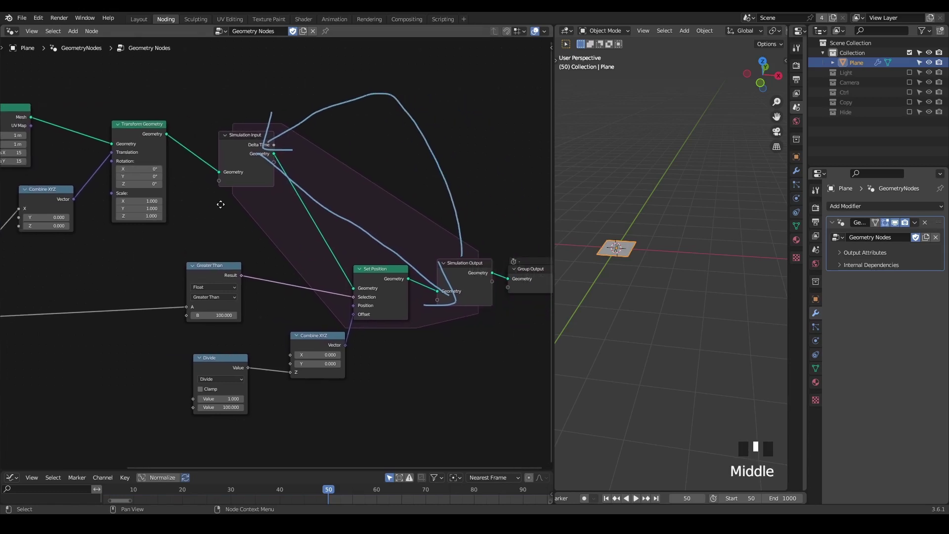
Set the playback start frame back to 1 and erase the annotations over the simulation zone.
{"action": "left_click_drag", "start_coordinate": [739, 499], "coordinate": [692, 500]}
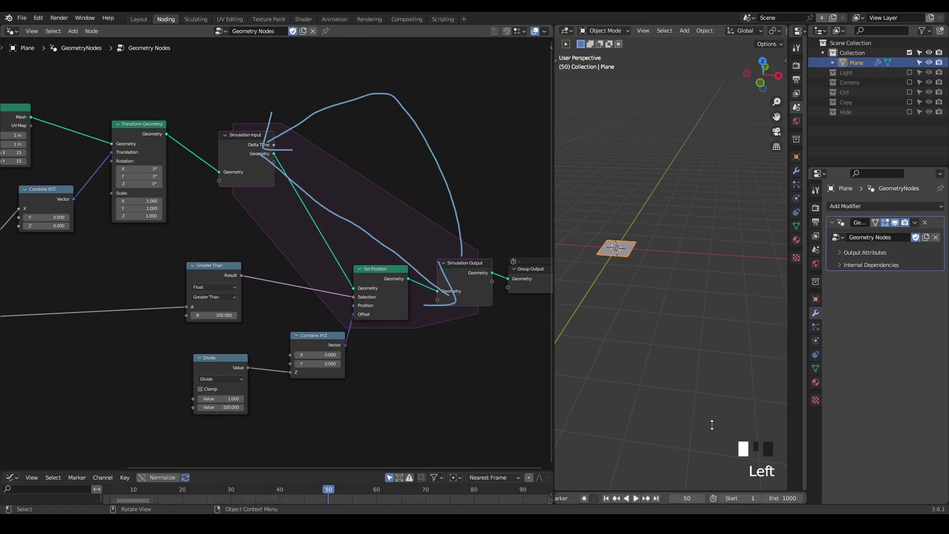
{"action": "middle_click_drag", "start_coordinate": [144, 131], "coordinate": [146, 132]}
{"action": "mouse_move", "coordinate": [150, 120]}
{"action": "left_mouse_down"}
{"action": "mouse_move", "coordinate": [147, 154]}
{"action": "mouse_move", "coordinate": [188, 119]}
{"action": "left_mouse_up"}
{"action": "right_click_drag", "start_coordinate": [188, 119], "coordinate": [117, 191]}
{"action": "mouse_move", "coordinate": [322, 111]}
{"action": "right_mouse_down"}
{"action": "mouse_move", "coordinate": [415, 98]}
{"action": "mouse_move", "coordinate": [470, 265]}
{"action": "mouse_move", "coordinate": [435, 312]}
{"action": "mouse_move", "coordinate": [464, 262]}
{"action": "right_mouse_up"}
{"action": "middle_click_drag", "start_coordinate": [463, 262], "coordinate": [447, 262]}
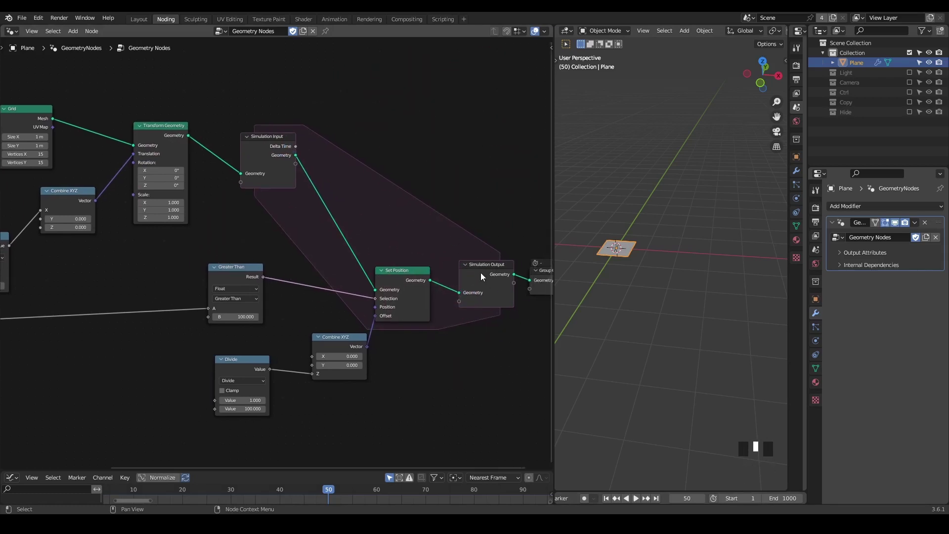
Move the Grid, Scene Time, Divide, Combine XYZ and Transform Geometry nodes, plus Simulation Input, further away from Set Position.
{"action": "middle_click_drag", "start_coordinate": [216, 212], "coordinate": [317, 181]}
{"action": "scroll", "coordinate": [317, 181], "scroll_direction": "down", "scroll_amount": 2}
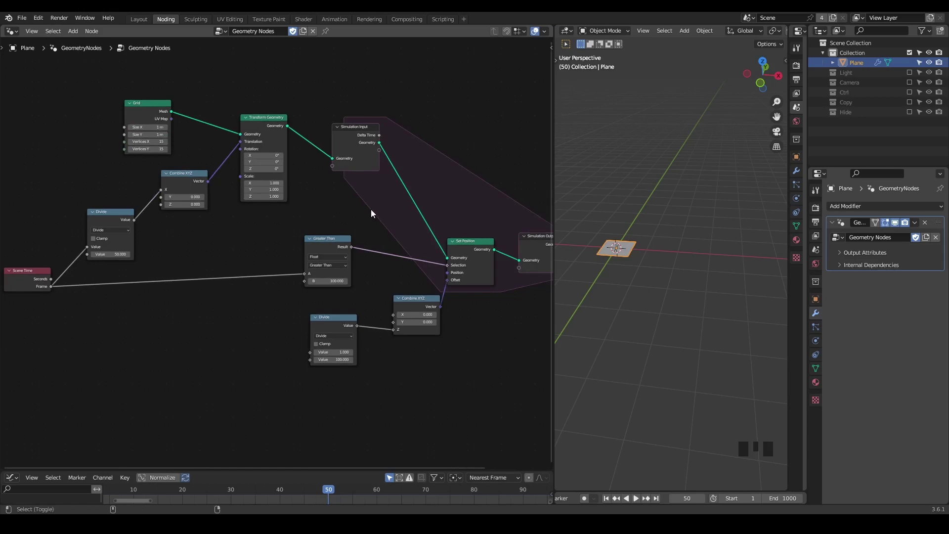
{"action": "key", "text": "shift+ctrl+alt+q"}
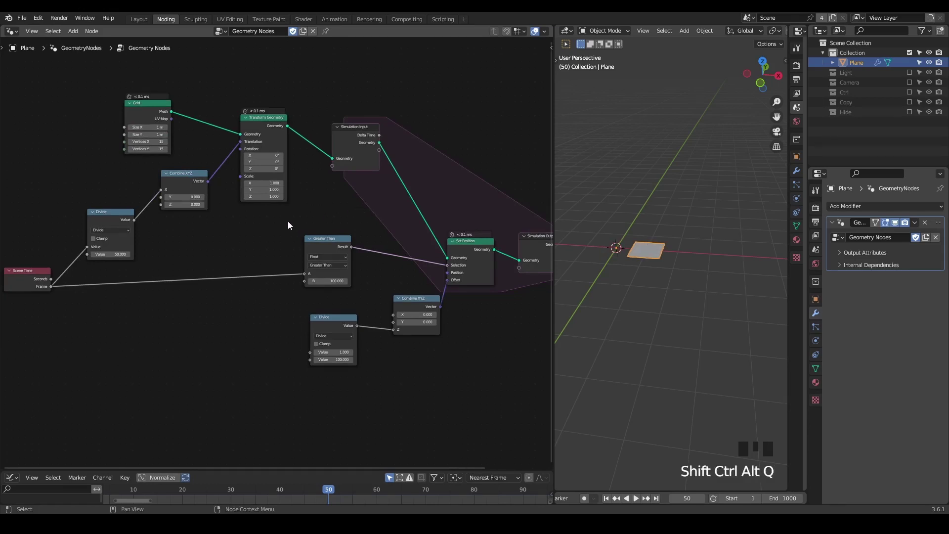
{"action": "middle_click_drag", "start_coordinate": [288, 222], "coordinate": [366, 226]}
{"action": "scroll", "coordinate": [364, 229], "scroll_direction": "up", "scroll_amount": 1}
{"action": "left_click", "coordinate": [341, 72]}
{"action": "left_click_drag", "start_coordinate": [341, 73], "coordinate": [51, 315]}
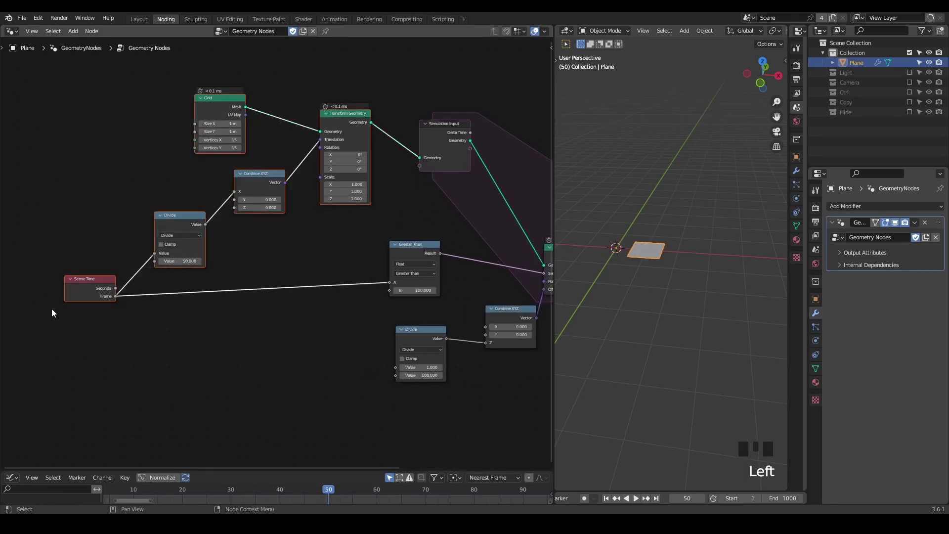
{"action": "key", "text": "g"}
{"action": "left_click_drag", "start_coordinate": [430, 138], "coordinate": [343, 125]}
Relink Transform Geometry's output from Simulation Input directly to Set Position's Geometry input, and move Simulation Input aside.
{"action": "middle_click_drag", "start_coordinate": [353, 144], "coordinate": [269, 208]}
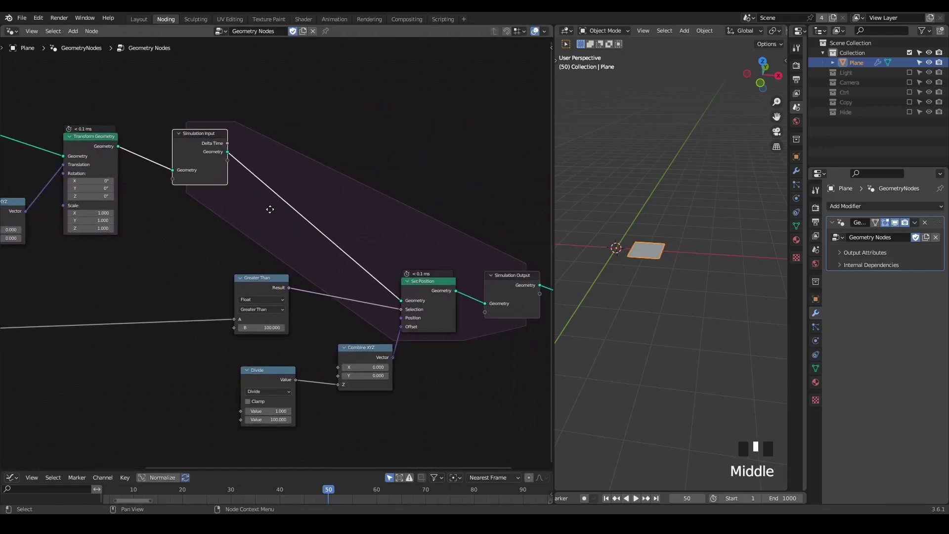
{"action": "middle_click", "coordinate": [245, 241]}
{"action": "middle_click_drag", "start_coordinate": [245, 241], "coordinate": [344, 240]}
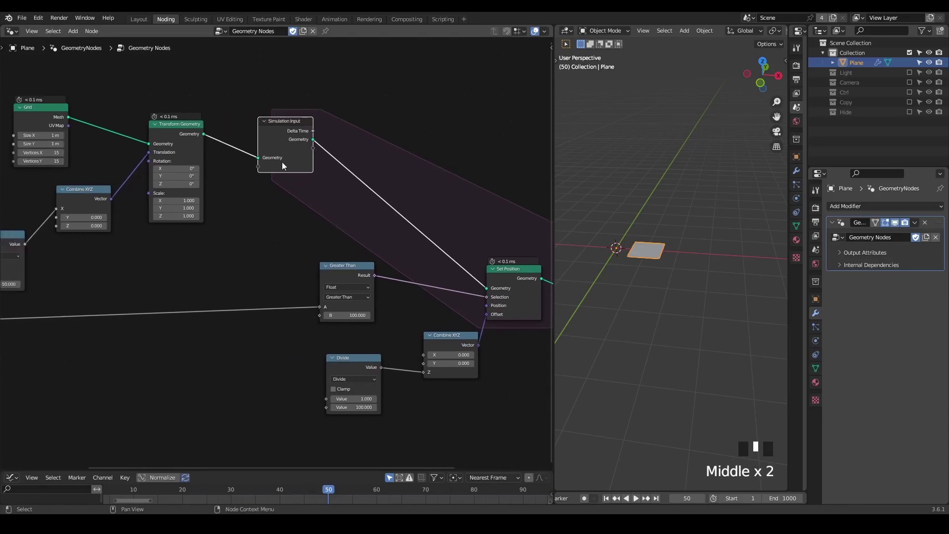
{"action": "middle_click_drag", "start_coordinate": [320, 199], "coordinate": [277, 201]}
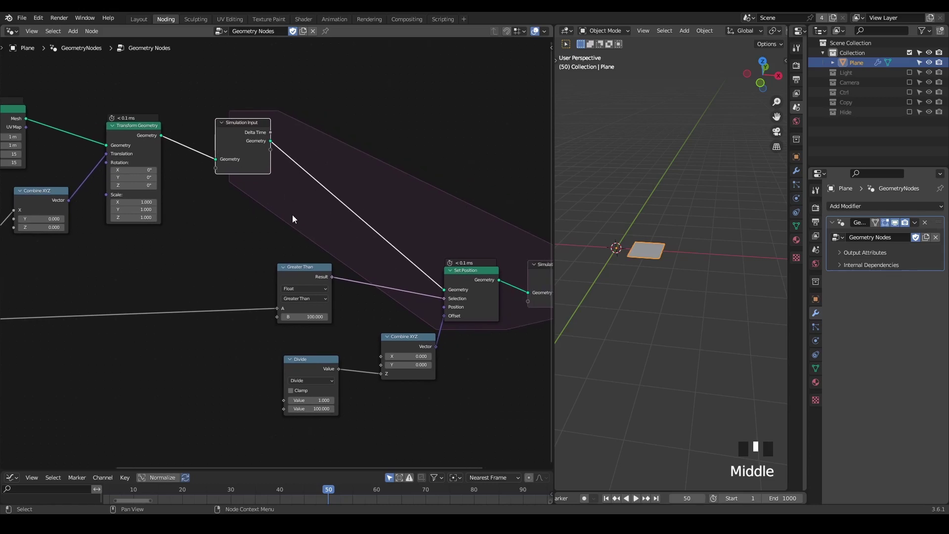
{"action": "middle_click_drag", "start_coordinate": [293, 215], "coordinate": [262, 222]}
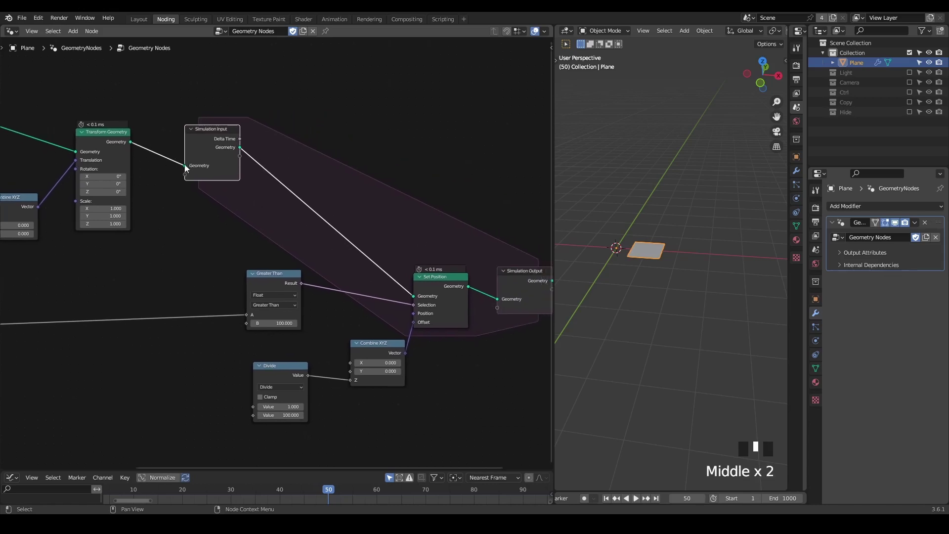
{"action": "left_click_drag", "start_coordinate": [184, 166], "coordinate": [416, 298]}
{"action": "left_click_drag", "start_coordinate": [207, 137], "coordinate": [274, 132]}
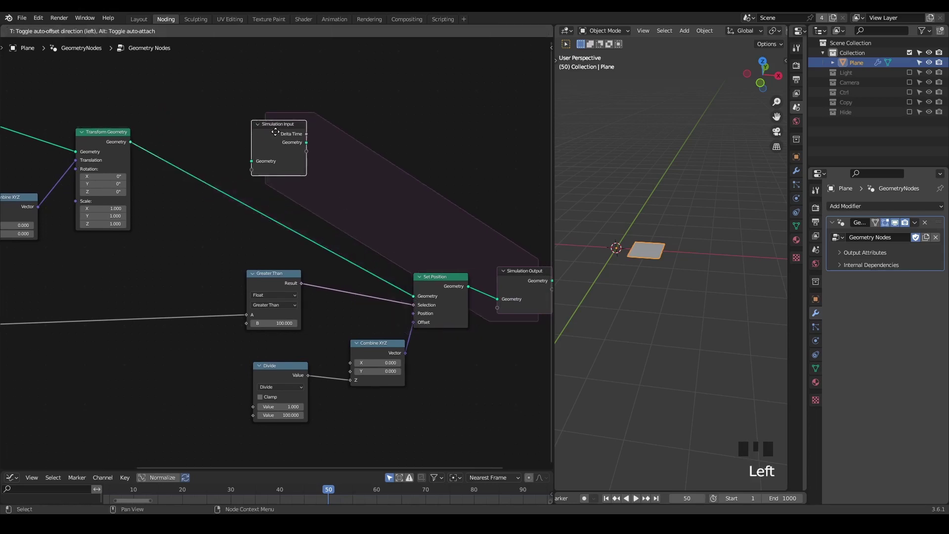
Play the simulation from the first frame to check the grid's motion with Simulation Input bypassed, and stop playback.
{"action": "key", "text": "shift+space"}
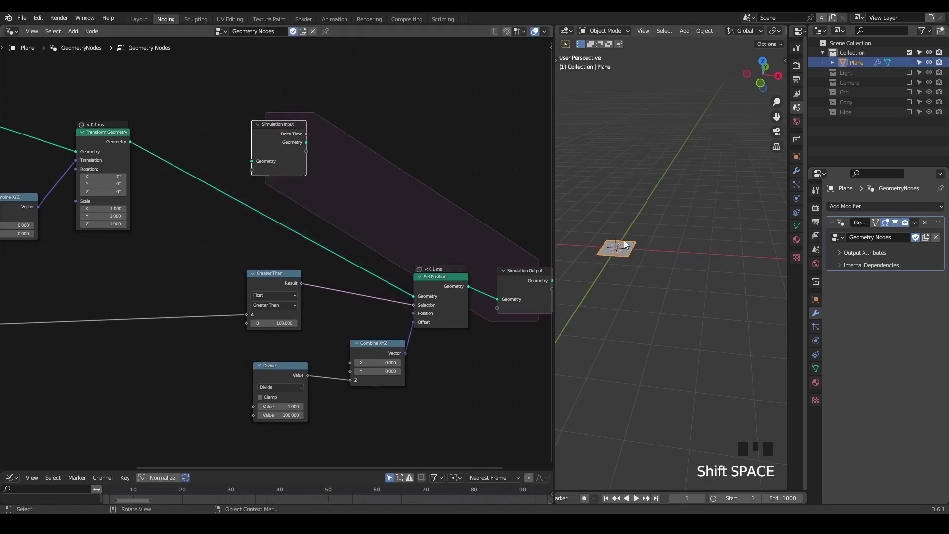
{"action": "key", "text": "space"}
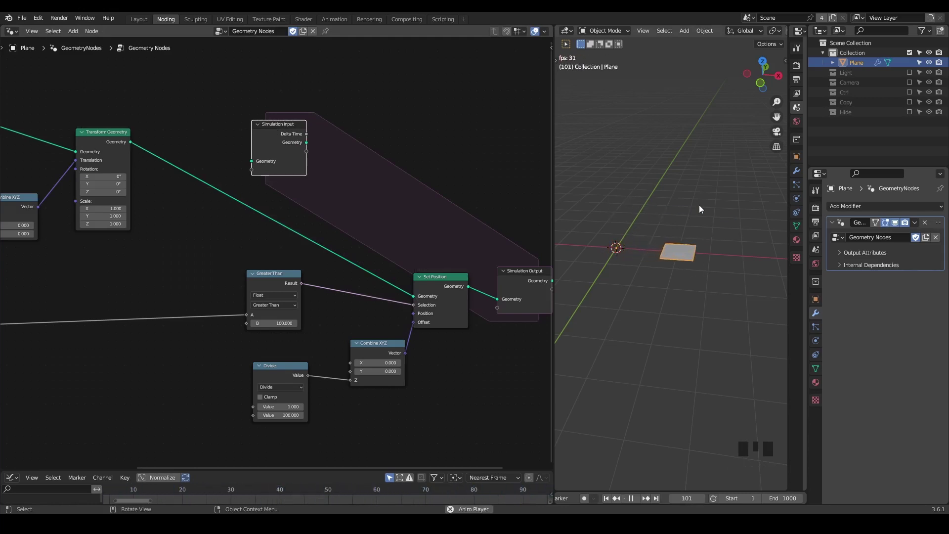
{"action": "key", "text": "space"}
{"action": "middle_click_drag", "start_coordinate": [699, 221], "coordinate": [681, 205], "text": "shift"}
{"action": "scroll", "coordinate": [672, 227], "scroll_direction": "up", "scroll_amount": 2}
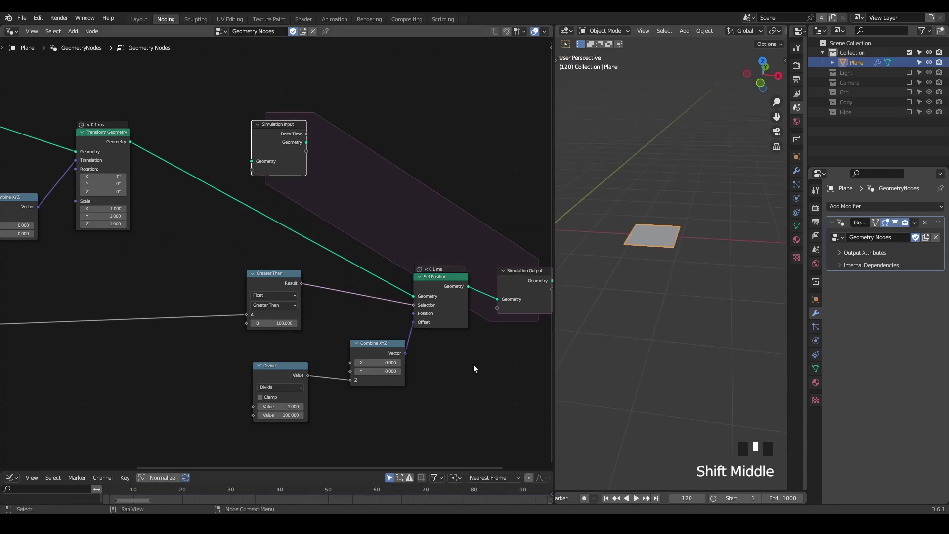
Draw a temporary annotation arrow from Simulation Output back to Simulation Input to illustrate the feedback of geometry.
{"action": "middle_click_drag", "start_coordinate": [470, 277], "coordinate": [372, 250]}
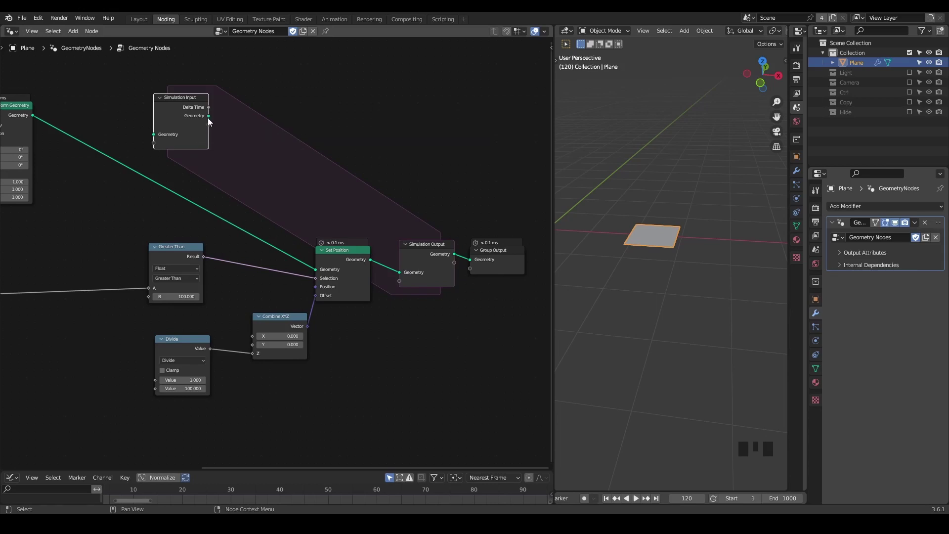
{"action": "left_click_drag", "start_coordinate": [208, 115], "coordinate": [306, 166]}
{"action": "mouse_move", "coordinate": [428, 227]}
{"action": "left_mouse_down"}
{"action": "mouse_move", "coordinate": [408, 143]}
{"action": "mouse_move", "coordinate": [338, 94]}
{"action": "mouse_move", "coordinate": [263, 128]}
{"action": "left_mouse_up"}
{"action": "mouse_move", "coordinate": [299, 87]}
{"action": "left_mouse_down"}
{"action": "mouse_move", "coordinate": [258, 119]}
{"action": "mouse_move", "coordinate": [292, 147]}
{"action": "left_mouse_up"}
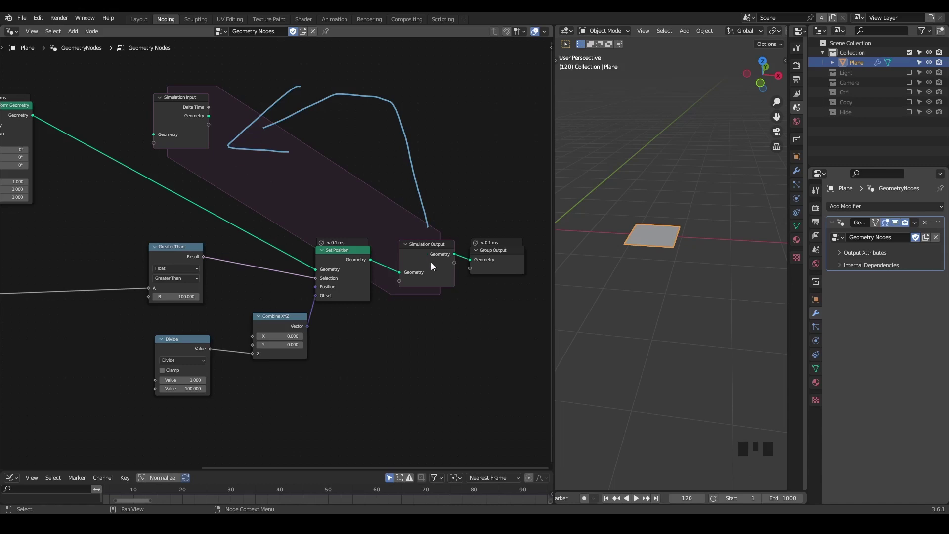
Temporarily detach Simulation Output from the node chain and reinsert it between Set Position and Group Output, erasing the annotation meanwhile.
{"action": "left_click_drag", "start_coordinate": [426, 265], "coordinate": [424, 186], "text": "alt"}
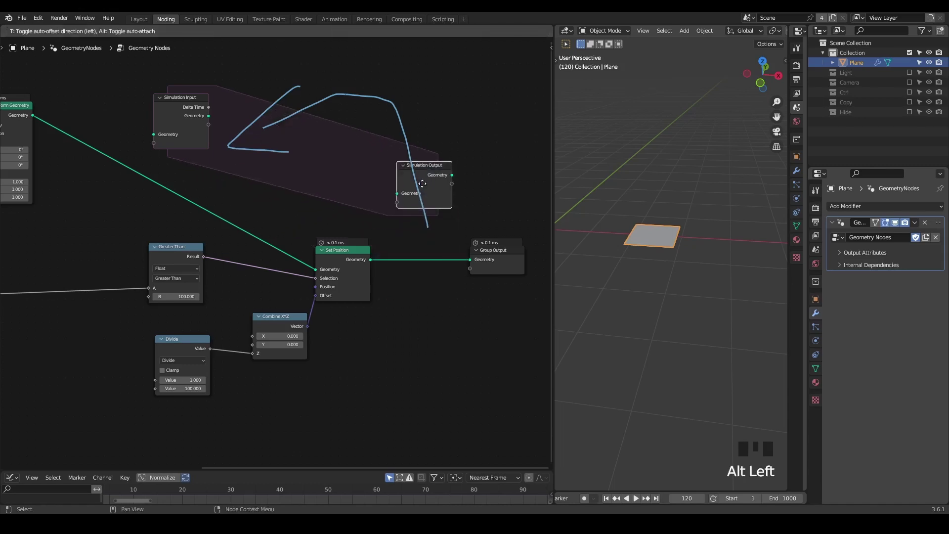
{"action": "mouse_move", "coordinate": [375, 106]}
{"action": "right_mouse_down"}
{"action": "mouse_move", "coordinate": [275, 141]}
{"action": "mouse_move", "coordinate": [357, 245]}
{"action": "mouse_move", "coordinate": [402, 269]}
{"action": "right_mouse_up"}
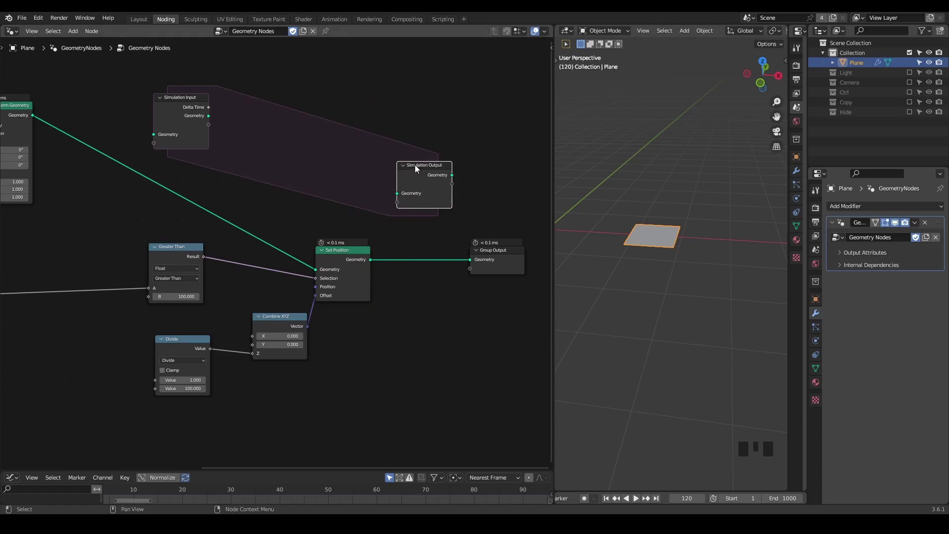
{"action": "left_click_drag", "start_coordinate": [415, 168], "coordinate": [421, 242]}
Move Simulation Input closer to Transform Geometry and add a Switch node inside the simulation zone.
{"action": "middle_click_drag", "start_coordinate": [387, 221], "coordinate": [474, 213]}
{"action": "left_click_drag", "start_coordinate": [313, 113], "coordinate": [214, 89]}
{"action": "key", "text": "ctrl+a"}
{"action": "type", "text": "switch"}
{"action": "key", "text": "Return"}
{"action": "left_click", "coordinate": [312, 147]}
Move the Greater Than node further away from Set Position and connect its Result to the Switch node's Switch input.
{"action": "middle_click_drag", "start_coordinate": [297, 224], "coordinate": [411, 208]}
{"action": "left_click_drag", "start_coordinate": [409, 257], "coordinate": [241, 277]}
{"action": "middle_click_drag", "start_coordinate": [242, 276], "coordinate": [175, 285]}
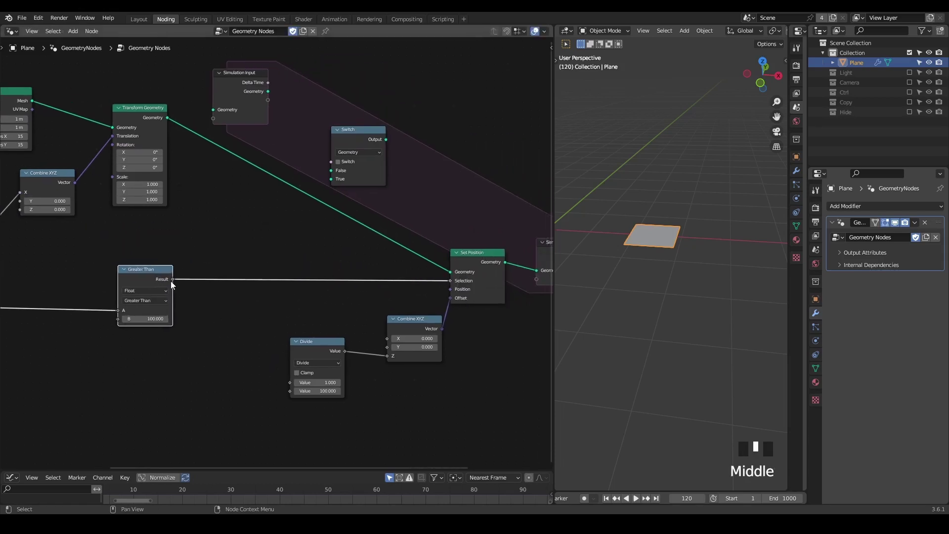
{"action": "left_click_drag", "start_coordinate": [171, 279], "coordinate": [333, 163]}
{"action": "scroll", "coordinate": [278, 250], "scroll_direction": "up", "scroll_amount": 1}
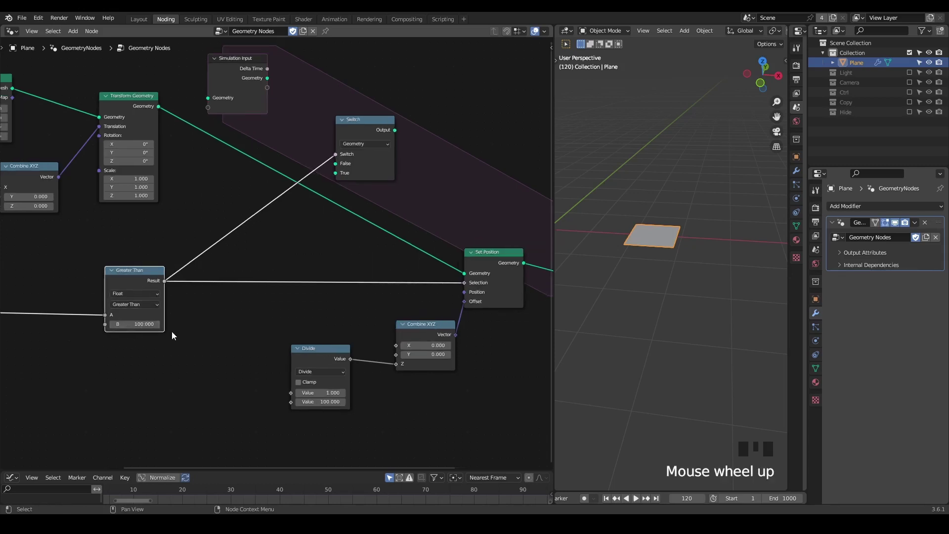
Feed Transform Geometry into the Switch's False input and Simulation Input's geometry into True, and connect the Output to Set Position's Geometry.
{"action": "left_click_drag", "start_coordinate": [158, 106], "coordinate": [335, 163]}
{"action": "mouse_move", "coordinate": [339, 241]}
{"action": "middle_mouse_down"}
{"action": "mouse_move", "coordinate": [305, 239]}
{"action": "mouse_move", "coordinate": [321, 242]}
{"action": "middle_mouse_up"}
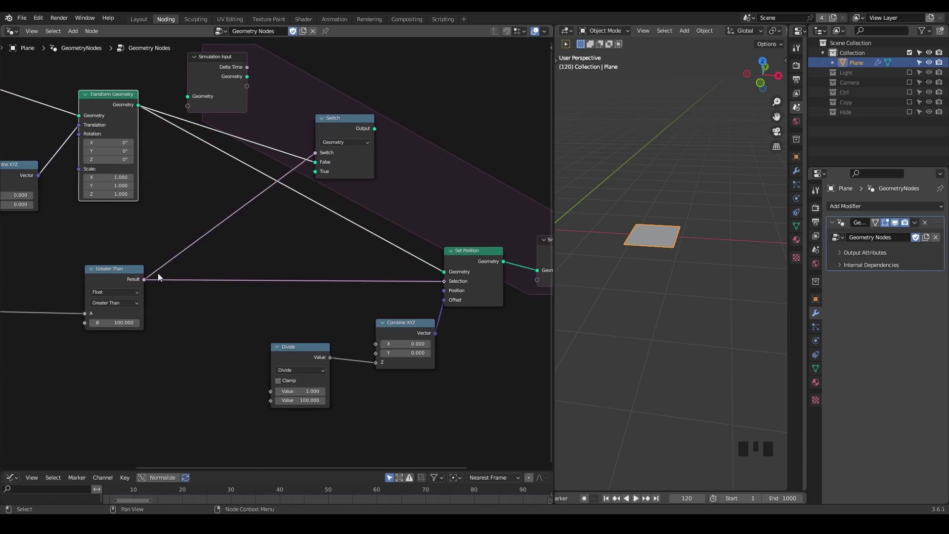
{"action": "left_click_drag", "start_coordinate": [245, 76], "coordinate": [196, 184]}
{"action": "middle_click_drag", "start_coordinate": [315, 219], "coordinate": [243, 208]}
{"action": "left_click_drag", "start_coordinate": [272, 112], "coordinate": [374, 262]}
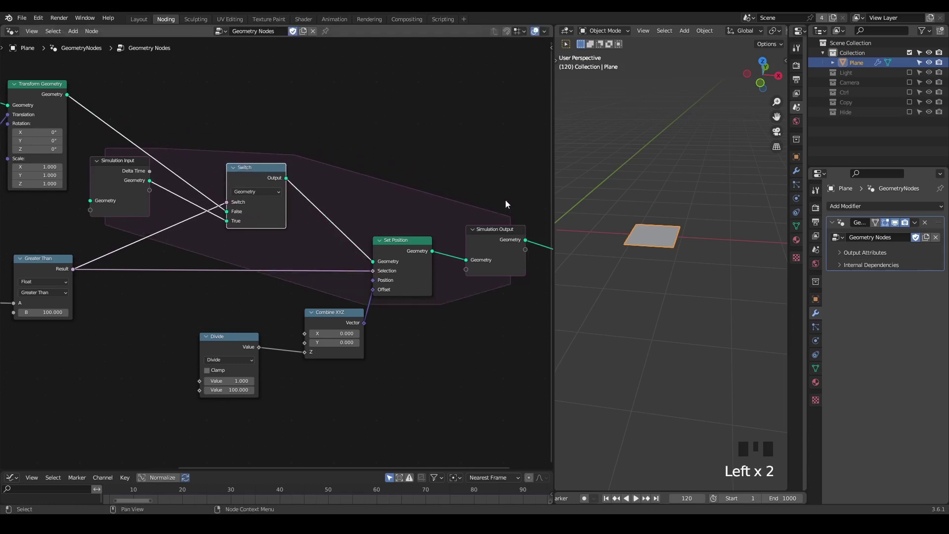
Play the simulation from the first frame to check how the Switch affects the grid's motion, and stop playback.
{"action": "key", "text": "shift+Left"}
{"action": "key", "text": "space"}
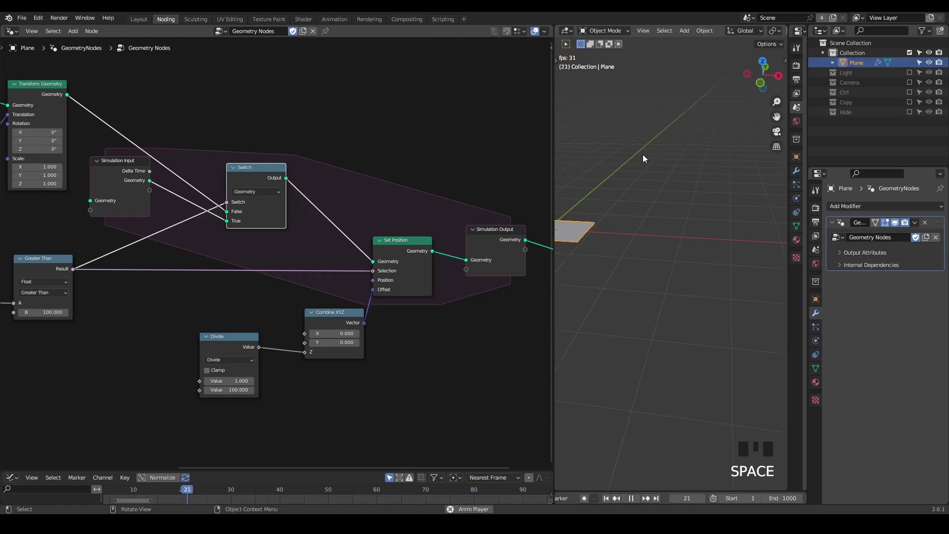
{"action": "scroll", "coordinate": [642, 159], "scroll_direction": "down", "scroll_amount": 2}
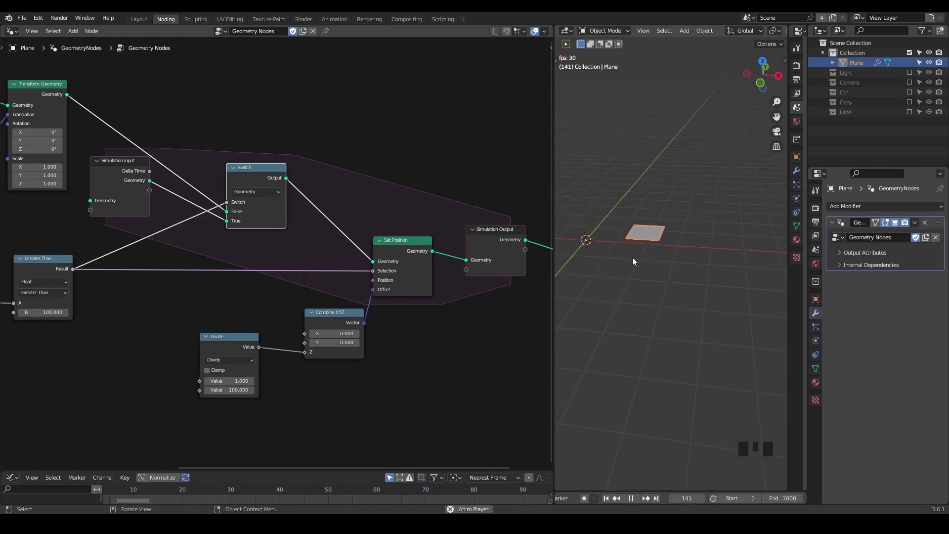
{"action": "scroll", "coordinate": [616, 224], "scroll_direction": "up", "scroll_amount": 2}
{"action": "key", "text": "space"}
{"action": "middle_click_drag", "start_coordinate": [667, 193], "coordinate": [674, 215], "text": "shift"}
{"action": "scroll", "coordinate": [633, 177], "scroll_direction": "up", "scroll_amount": 1, "text": "shift"}
Draw a temporary arrow annotation above the grid in the 3D view and erase it.
{"action": "mouse_move", "coordinate": [633, 176]}
{"action": "left_mouse_down"}
{"action": "mouse_move", "coordinate": [674, 170]}
{"action": "mouse_move", "coordinate": [677, 182]}
{"action": "left_mouse_up"}
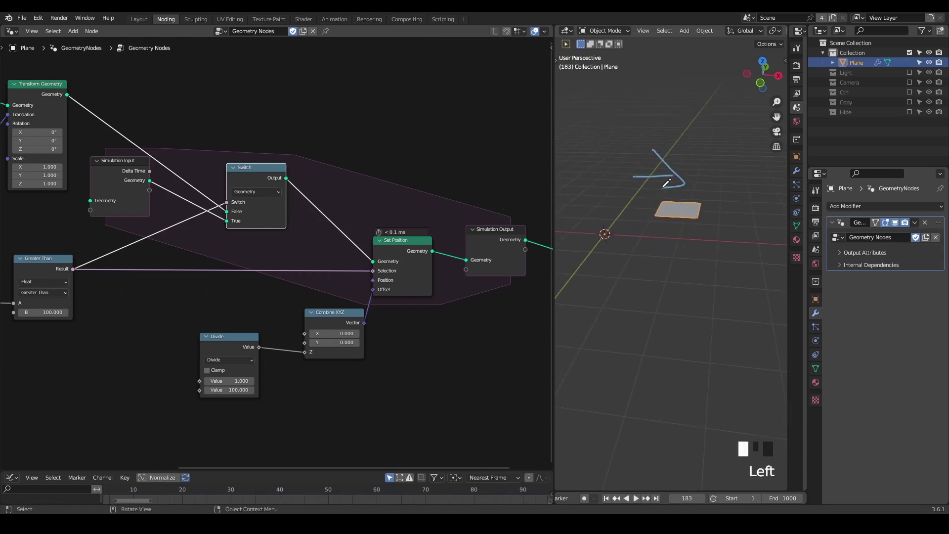
{"action": "right_click_drag", "start_coordinate": [662, 165], "coordinate": [635, 179]}
{"action": "scroll", "coordinate": [336, 238], "scroll_direction": "down", "scroll_amount": 1}
Move the Simulation Output and Group Output nodes together along X, further away from Set Position.
{"action": "middle_click_drag", "start_coordinate": [336, 239], "coordinate": [396, 220]}
{"action": "scroll", "coordinate": [396, 220], "scroll_direction": "down", "scroll_amount": 2}
{"action": "key", "text": "shift+ctrl+alt+q"}
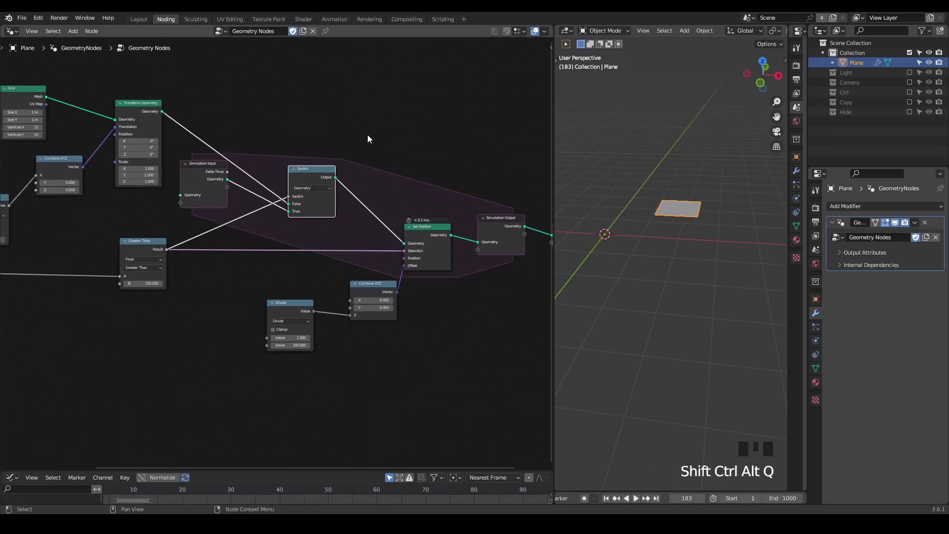
{"action": "middle_click_drag", "start_coordinate": [414, 200], "coordinate": [296, 178]}
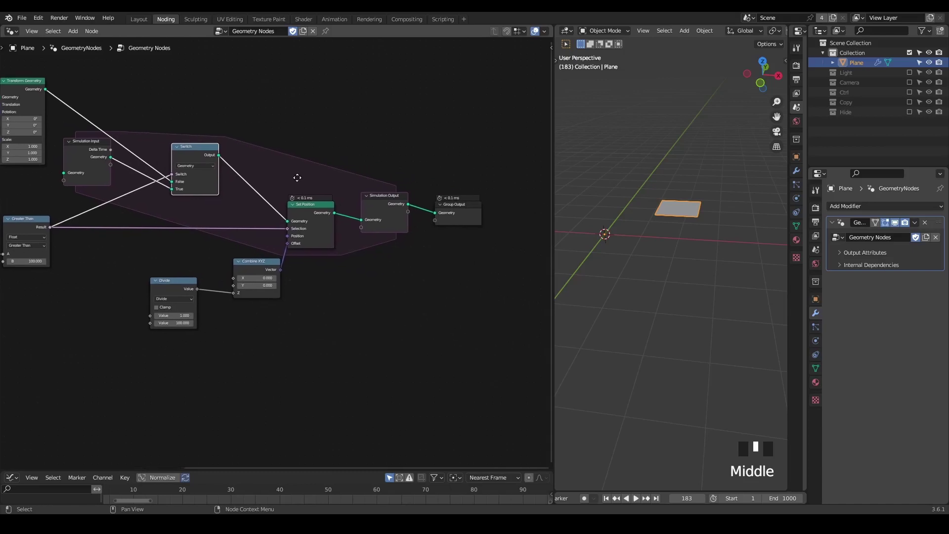
{"action": "left_click_drag", "start_coordinate": [477, 149], "coordinate": [384, 252]}
{"action": "key", "text": "g"}
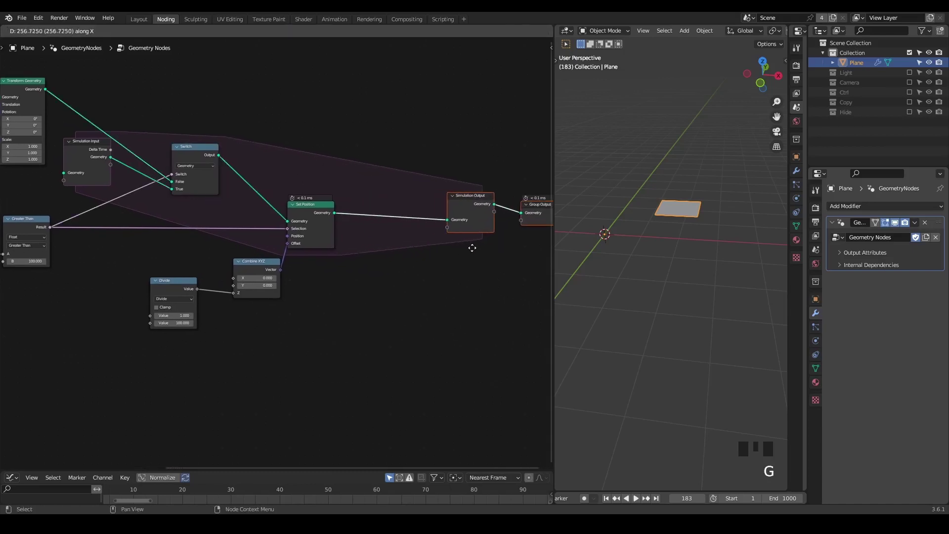
{"action": "left_click", "coordinate": [470, 246]}
Duplicate the Greater Than node with its input link kept, place it below the original, and set its B value to 250.
{"action": "middle_click_drag", "start_coordinate": [184, 277], "coordinate": [299, 255]}
{"action": "scroll", "coordinate": [290, 244], "scroll_direction": "up", "scroll_amount": 4}
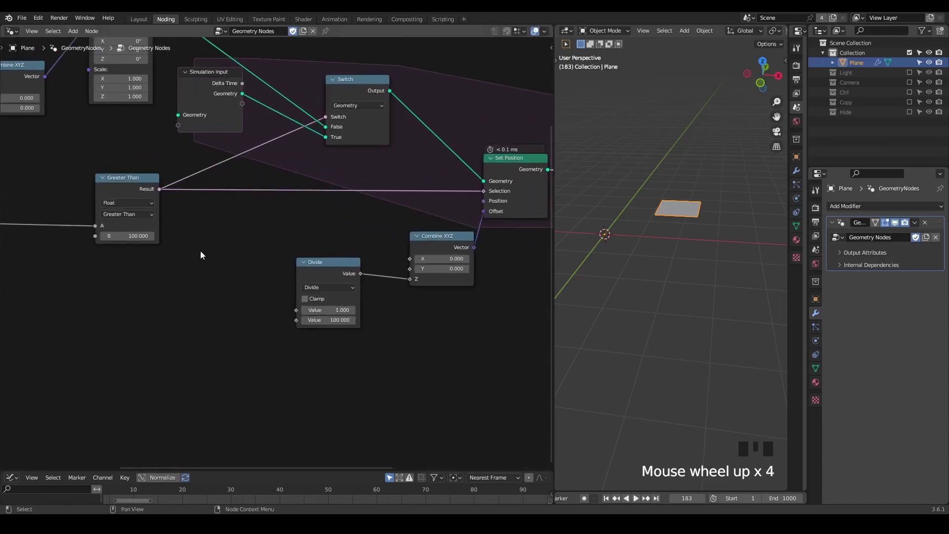
{"action": "left_click", "coordinate": [135, 195]}
{"action": "key", "text": "ctrl+shift+d"}
{"action": "left_click", "coordinate": [171, 300]}
{"action": "left_click", "coordinate": [175, 339]}
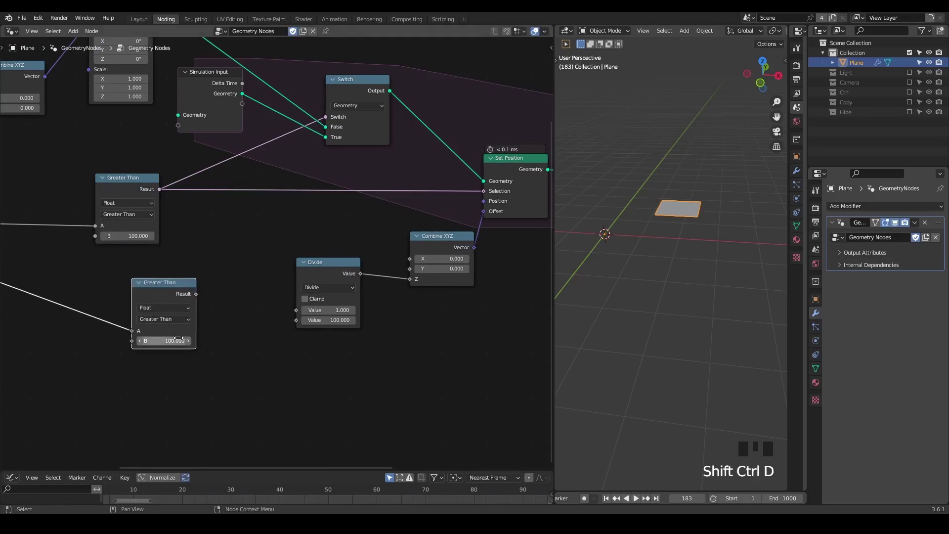
{"action": "left_click", "coordinate": [175, 338]}
{"action": "type", "text": "250"}
{"action": "key", "text": "Return"}
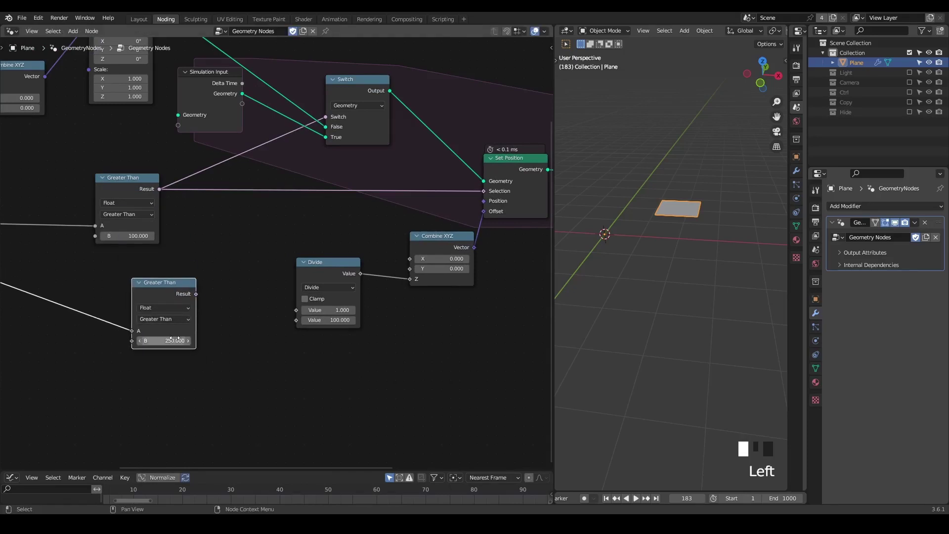
Duplicate the Switch node into the space after Set Position and connect the 250 Greater Than's Result to its Switch input.
{"action": "middle_click_drag", "start_coordinate": [282, 270], "coordinate": [147, 292]}
{"action": "scroll", "coordinate": [214, 128], "scroll_direction": "down", "scroll_amount": 2}
{"action": "left_click", "coordinate": [212, 123]}
{"action": "key", "text": "shift+d"}
{"action": "left_click", "coordinate": [392, 170]}
{"action": "right_click_drag", "start_coordinate": [62, 300], "coordinate": [456, 133], "text": "alt"}
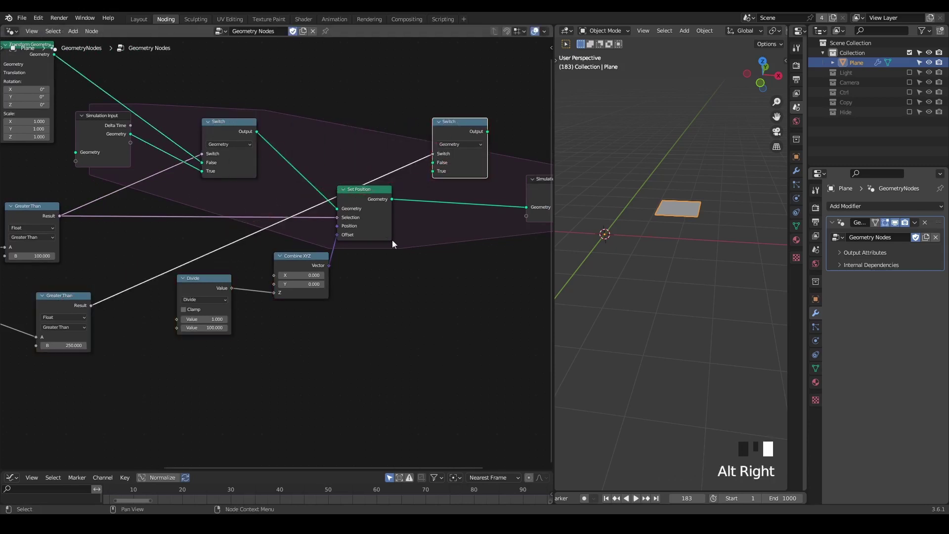
Feed Set Position into the second Switch's False input and the first Switch's Output into True, and connect its Output to Simulation Output.
{"action": "middle_click_drag", "start_coordinate": [392, 240], "coordinate": [359, 282]}
{"action": "scroll", "coordinate": [360, 227], "scroll_direction": "up", "scroll_amount": 3}
{"action": "left_click_drag", "start_coordinate": [347, 217], "coordinate": [399, 174]}
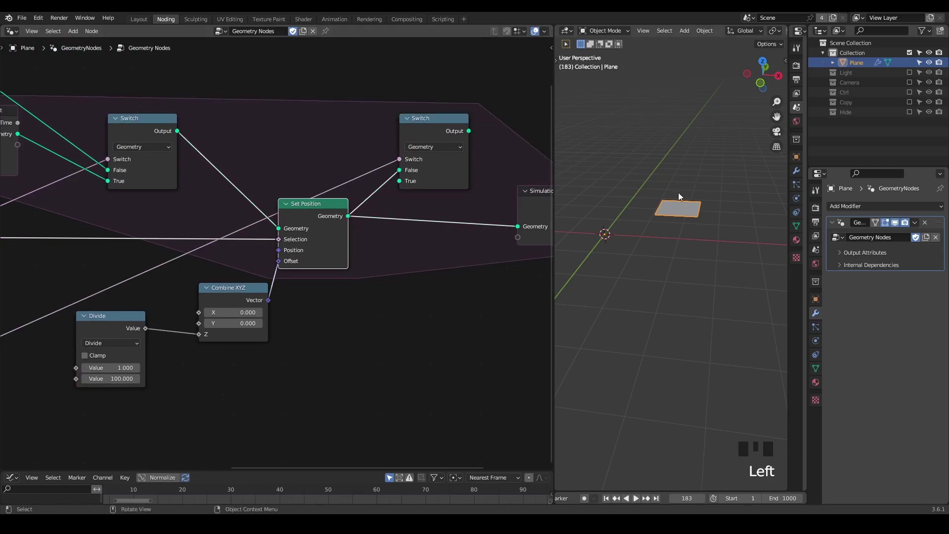
{"action": "left_click_drag", "start_coordinate": [177, 131], "coordinate": [399, 182]}
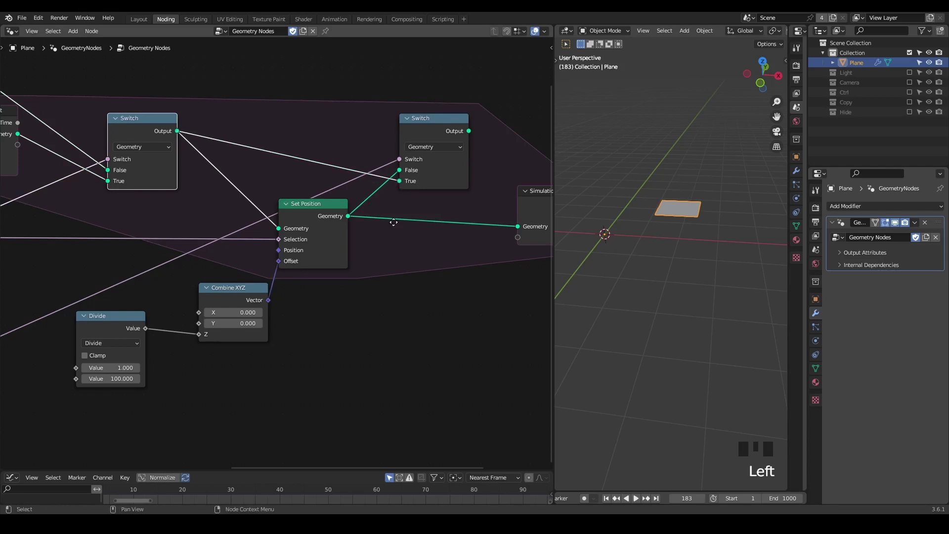
{"action": "middle_click_drag", "start_coordinate": [392, 218], "coordinate": [352, 231]}
{"action": "middle_click_drag", "start_coordinate": [139, 145], "coordinate": [202, 147]}
{"action": "scroll", "coordinate": [202, 146], "scroll_direction": "down", "scroll_amount": 2}
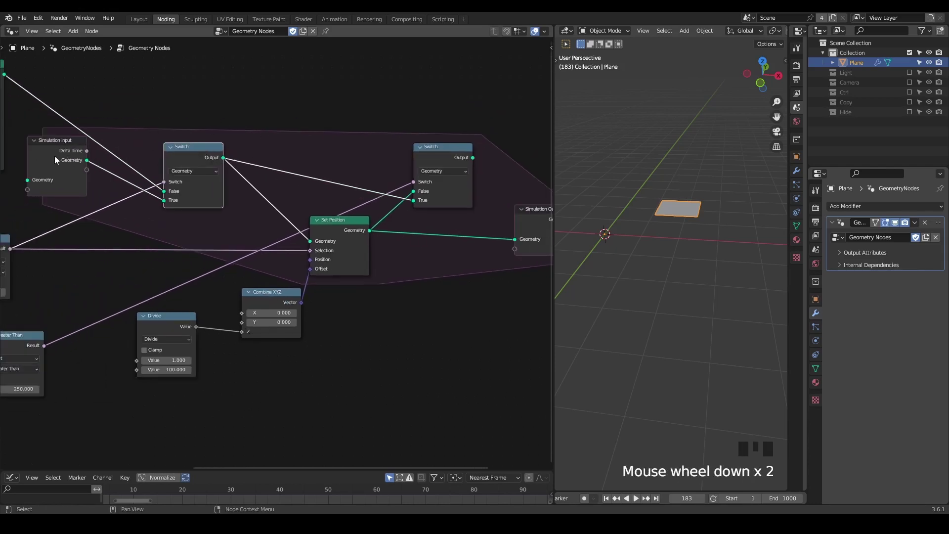
{"action": "middle_click_drag", "start_coordinate": [455, 148], "coordinate": [363, 144]}
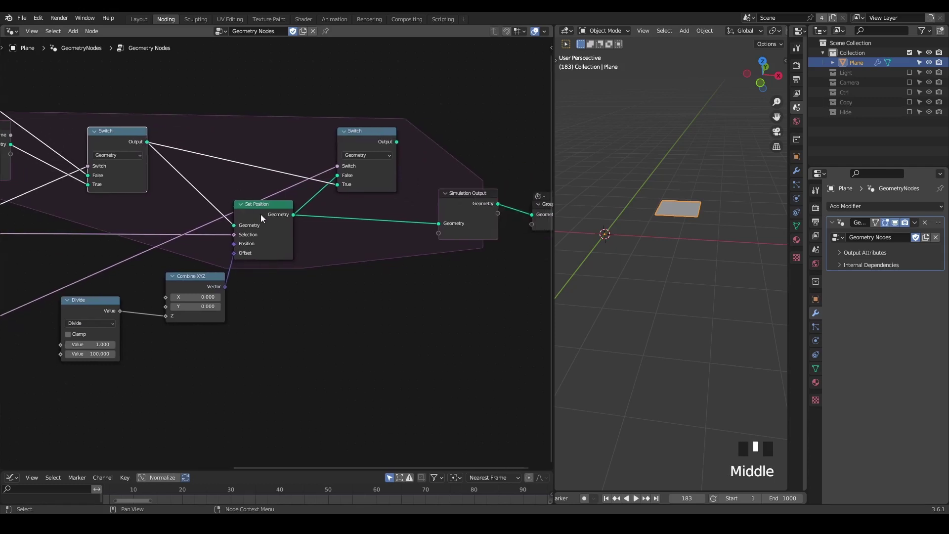
{"action": "left_click_drag", "start_coordinate": [395, 144], "coordinate": [439, 224]}
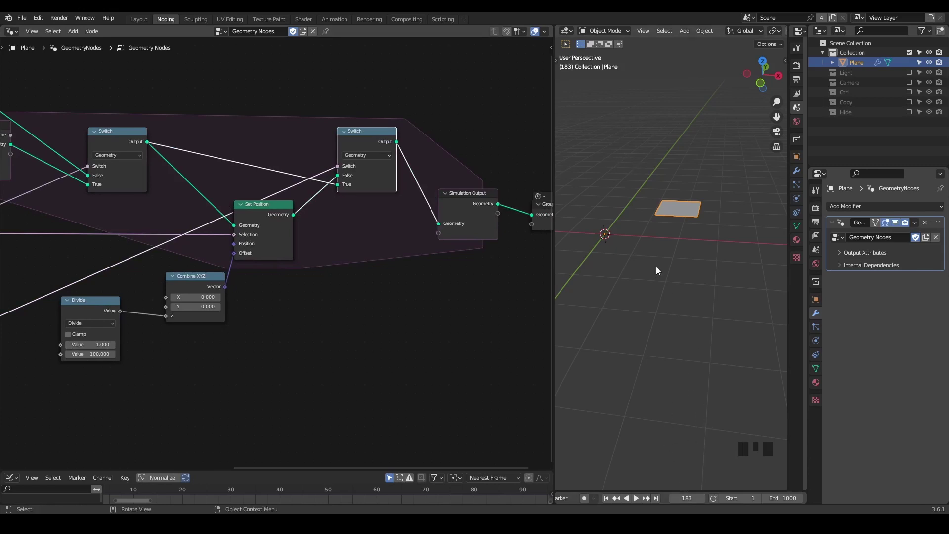
Play the simulation past frame 250 to check how the second Switch affects the grid's motion, and stop playback.
{"action": "key", "text": "space"}
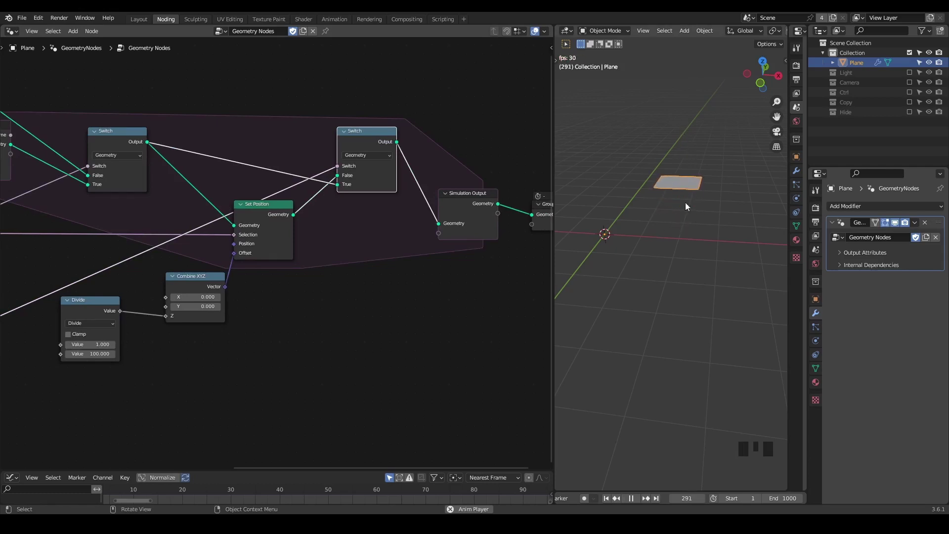
{"action": "key", "text": "space"}
{"action": "middle_click_drag", "start_coordinate": [313, 301], "coordinate": [315, 278]}
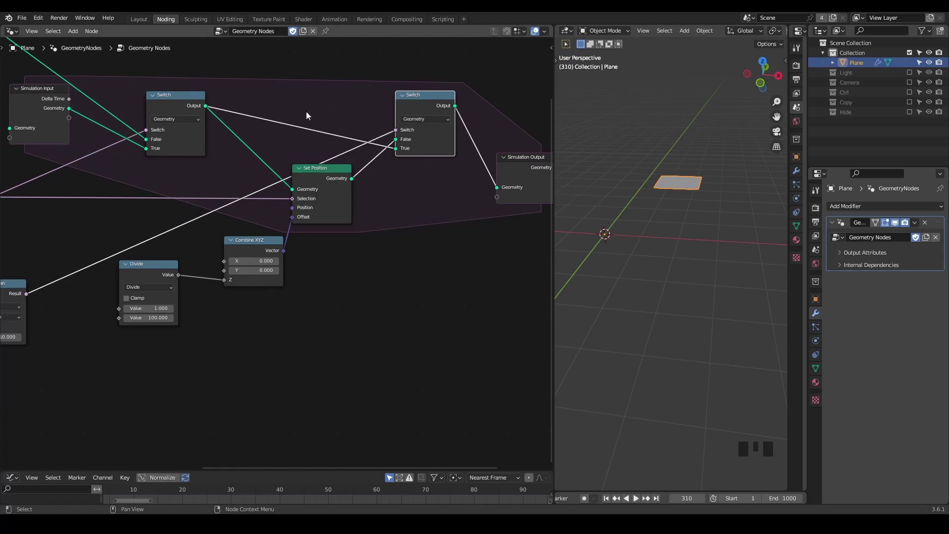
Move the second Switch, Simulation Output and Group Output together along X to widen the gap after Set Position.
{"action": "middle_click_drag", "start_coordinate": [387, 223], "coordinate": [306, 227]}
{"action": "scroll", "coordinate": [306, 230], "scroll_direction": "down", "scroll_amount": 1}
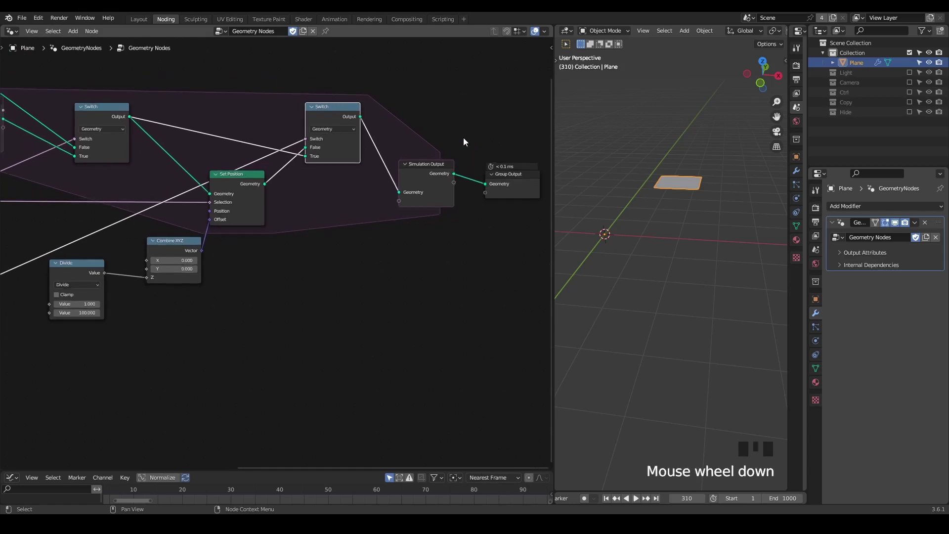
{"action": "left_click_drag", "start_coordinate": [505, 88], "coordinate": [310, 233]}
{"action": "key", "text": "g"}
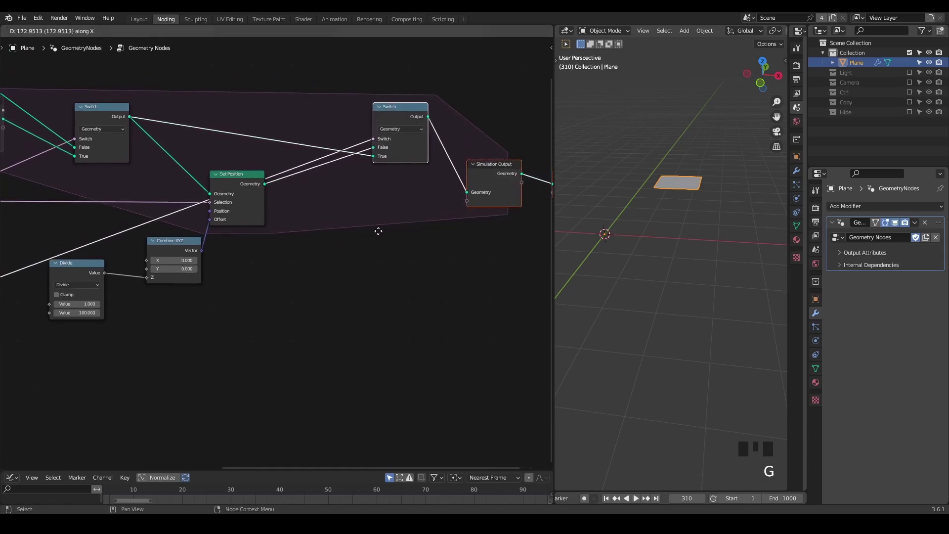
{"action": "left_click", "coordinate": [378, 229]}
Review the node tree and open the plane's physics properties to examine the Simulation Nodes bake and cache options.
{"action": "middle_click_drag", "start_coordinate": [261, 259], "coordinate": [414, 255]}
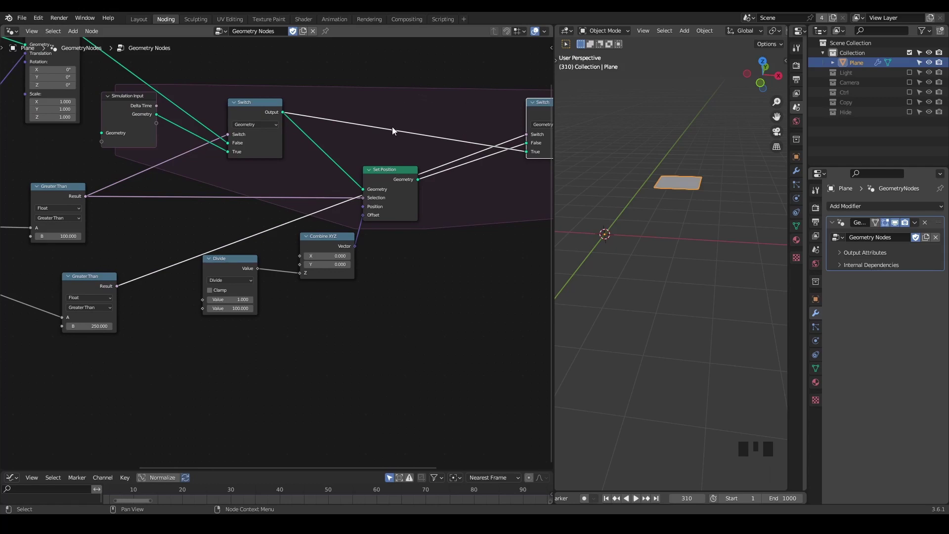
{"action": "scroll", "coordinate": [322, 142], "scroll_direction": "down", "scroll_amount": 2}
{"action": "middle_click_drag", "start_coordinate": [322, 141], "coordinate": [397, 187]}
{"action": "scroll", "coordinate": [396, 187], "scroll_direction": "up", "scroll_amount": 2}
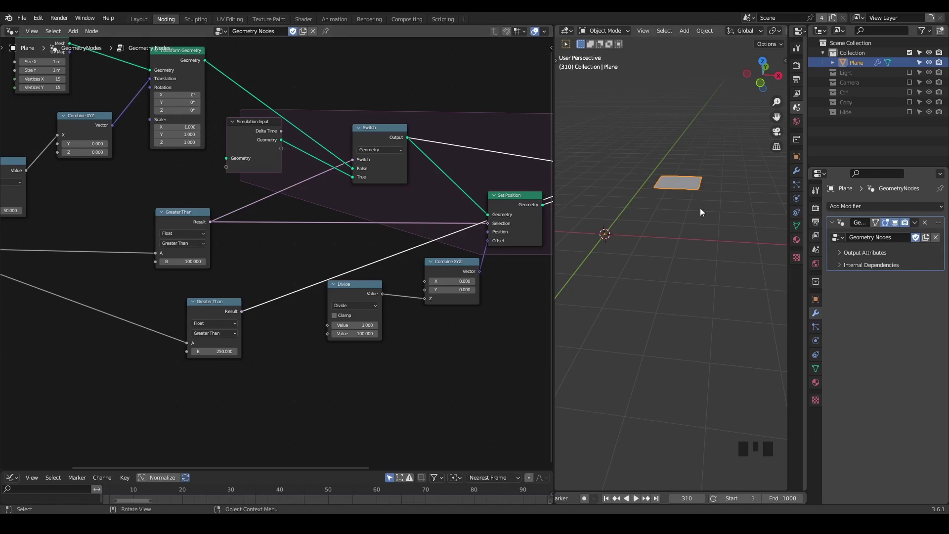
{"action": "left_click", "coordinate": [818, 349]}
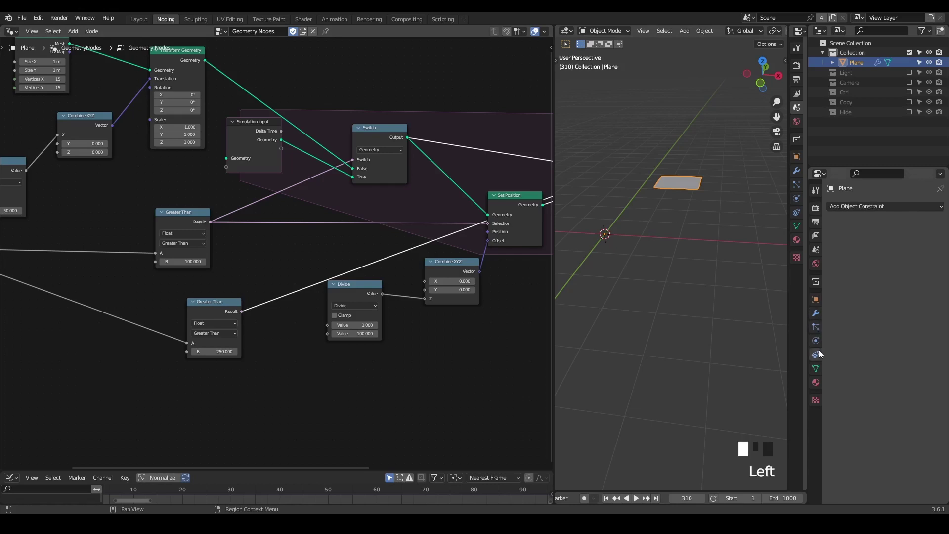
{"action": "left_click", "coordinate": [816, 343]}
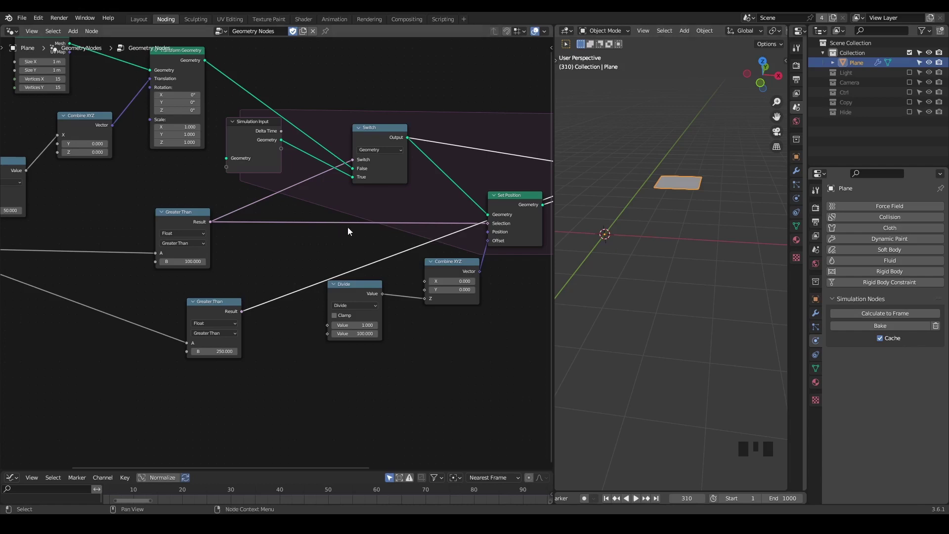
Add the G_Simulation Switch node group above the first Switch node.
{"action": "key", "text": "shift+ctrl+alt+q"}
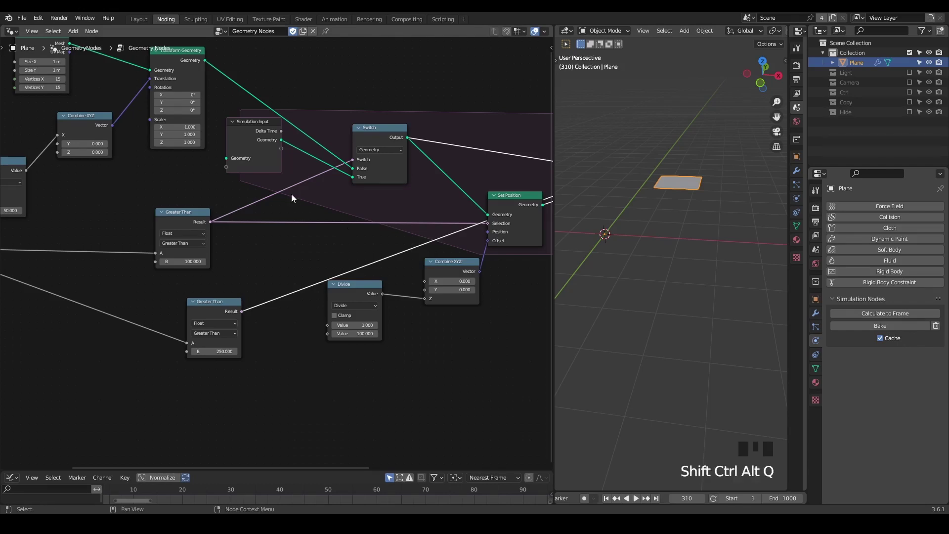
{"action": "middle_click_drag", "start_coordinate": [295, 191], "coordinate": [225, 263]}
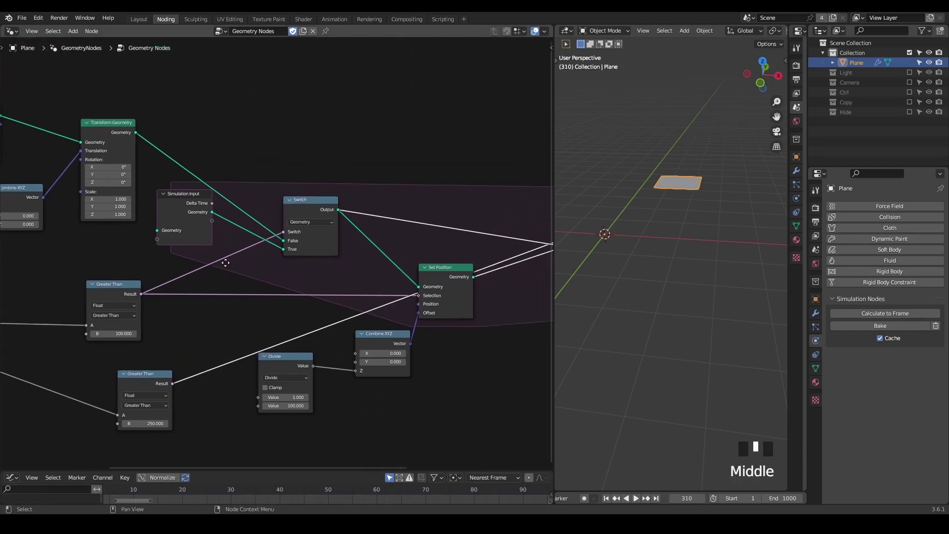
{"action": "key", "text": "ctrl+a"}
{"action": "type", "text": "s"}
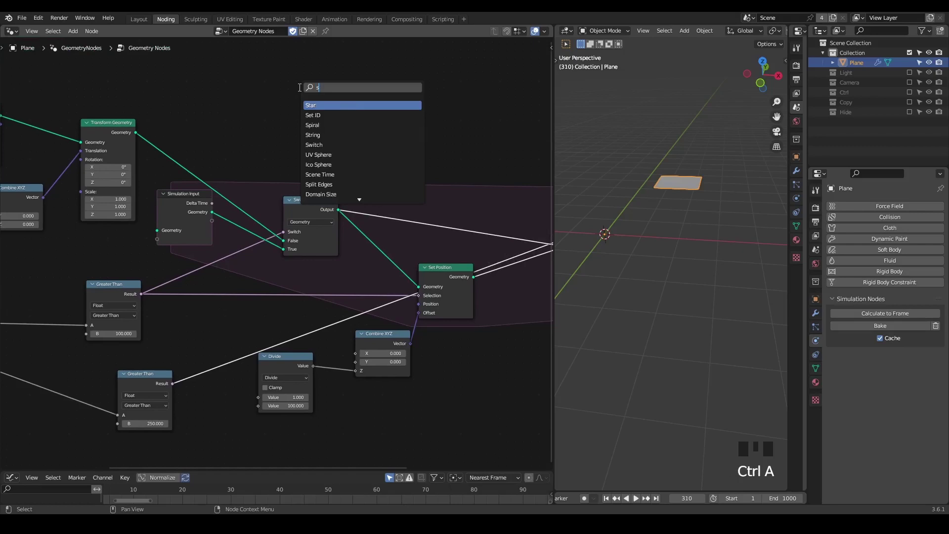
{"action": "type", "text": "wisimulation"}
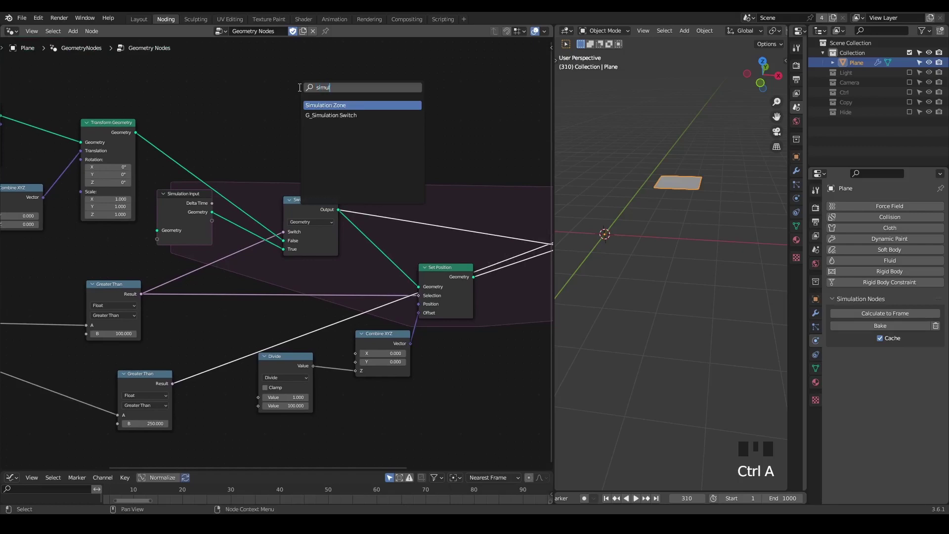
{"action": "left_click", "coordinate": [330, 115]}
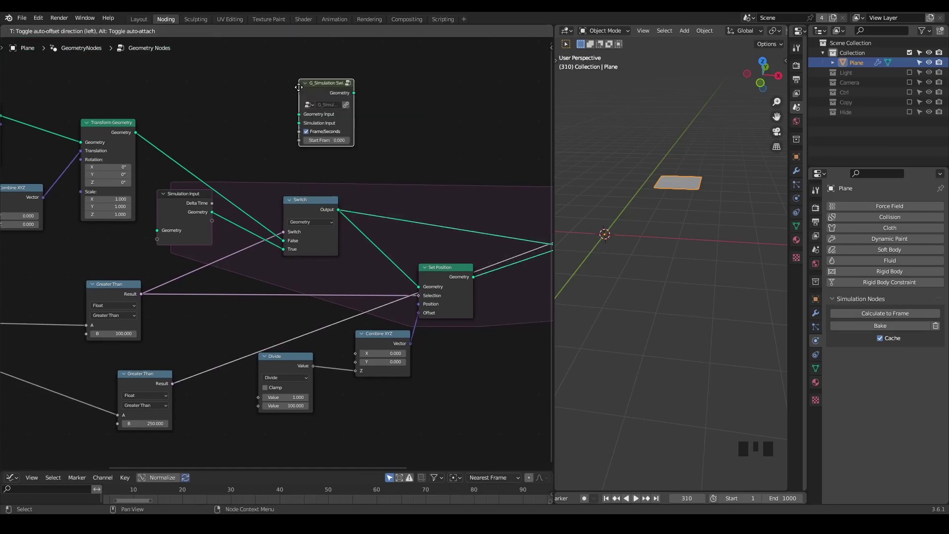
{"action": "left_click", "coordinate": [310, 138]}
Connect Transform Geometry and the simulation's geometry to G_Simulation Switch's Geometry Input and Simulation Input, and its output to Set Position's Geometry.
{"action": "middle_click_drag", "start_coordinate": [306, 203], "coordinate": [358, 195]}
{"action": "scroll", "coordinate": [304, 235], "scroll_direction": "up", "scroll_amount": 3}
{"action": "left_click_drag", "start_coordinate": [168, 91], "coordinate": [390, 106]}
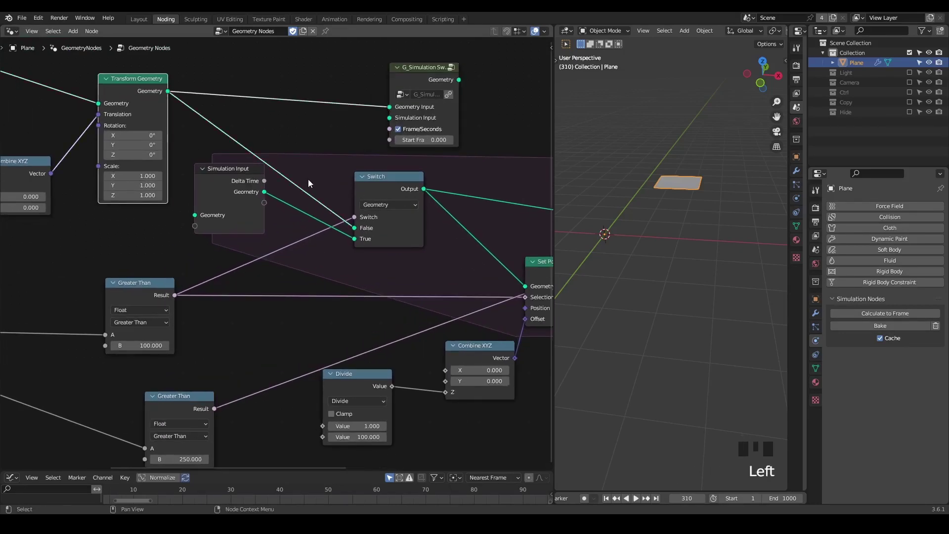
{"action": "left_click_drag", "start_coordinate": [264, 192], "coordinate": [390, 119]}
{"action": "middle_click_drag", "start_coordinate": [468, 79], "coordinate": [363, 95]}
{"action": "left_click_drag", "start_coordinate": [353, 95], "coordinate": [419, 301]}
Reroute the second Switch's True input to G_Simulation Switch's Geometry output instead of the first Switch, and dissolve the temporary reroute.
{"action": "right_click_drag", "start_coordinate": [433, 192], "coordinate": [432, 247], "text": "shift"}
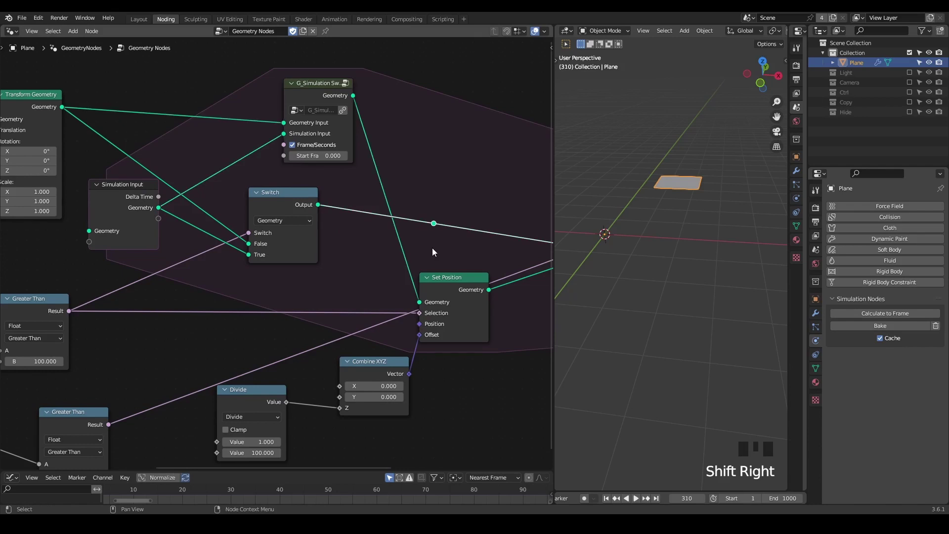
{"action": "middle_click_drag", "start_coordinate": [432, 248], "coordinate": [355, 236]}
{"action": "left_click_drag", "start_coordinate": [275, 84], "coordinate": [356, 212]}
{"action": "left_click_drag", "start_coordinate": [375, 265], "coordinate": [400, 264]}
{"action": "left_click_drag", "start_coordinate": [381, 188], "coordinate": [327, 234]}
{"action": "key", "text": "ctrl+x"}
Set the G_Simulation Switch's start frame to 100.
{"action": "middle_click_drag", "start_coordinate": [300, 237], "coordinate": [424, 249]}
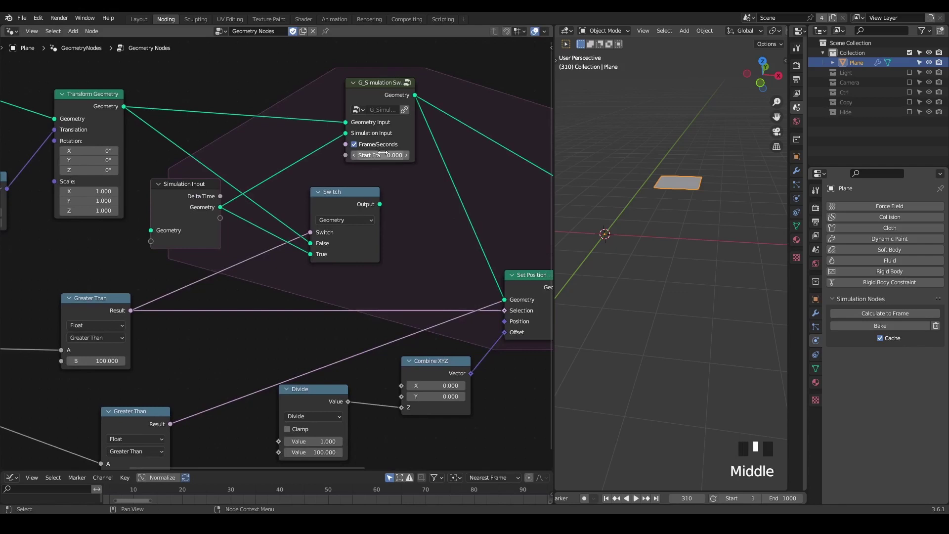
{"action": "left_click", "coordinate": [382, 154]}
{"action": "type", "text": "100"}
{"action": "key", "text": "Return"}
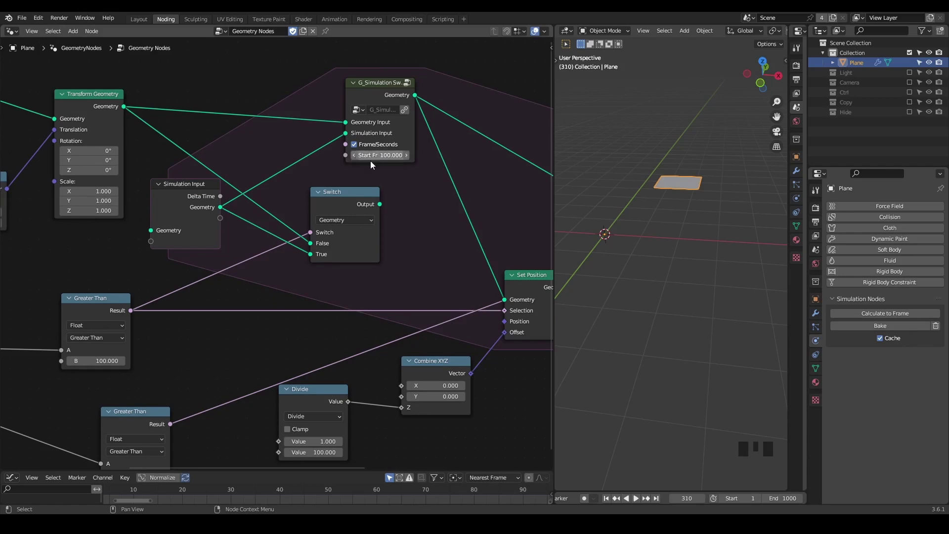
Play the simulation from the first frame to check the G_Simulation Switch setup past frame 100, and stop playback.
{"action": "middle_click_drag", "start_coordinate": [370, 161], "coordinate": [385, 151]}
{"action": "scroll", "coordinate": [434, 182], "scroll_direction": "down", "scroll_amount": 3}
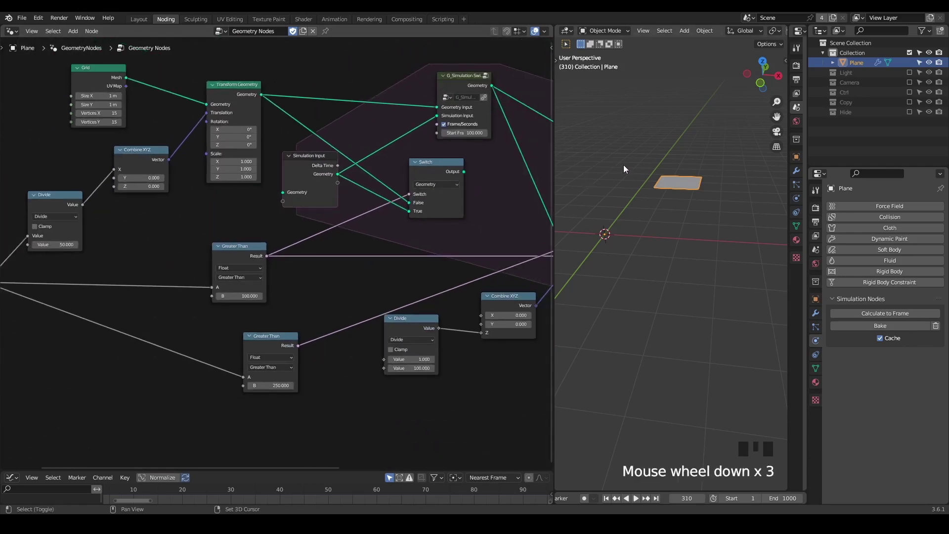
{"action": "key", "text": "shift+space"}
{"action": "key", "text": "space"}
{"action": "key", "text": "space"}
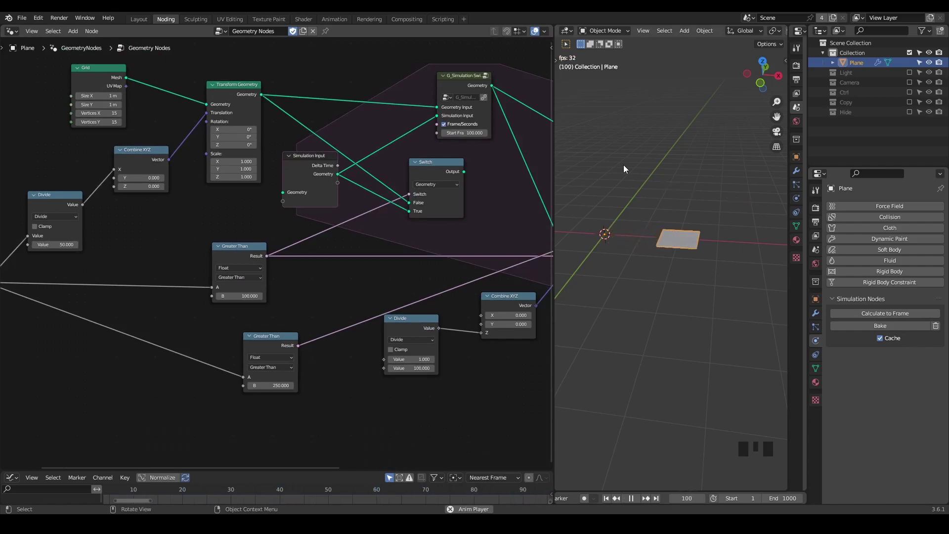
{"action": "key", "text": "space"}
Delete the disconnected Switch, the Greater Than node with B at 100, and the Scene Time node.
{"action": "middle_click_drag", "start_coordinate": [239, 254], "coordinate": [338, 215]}
{"action": "scroll", "coordinate": [402, 177], "scroll_direction": "down", "scroll_amount": 3}
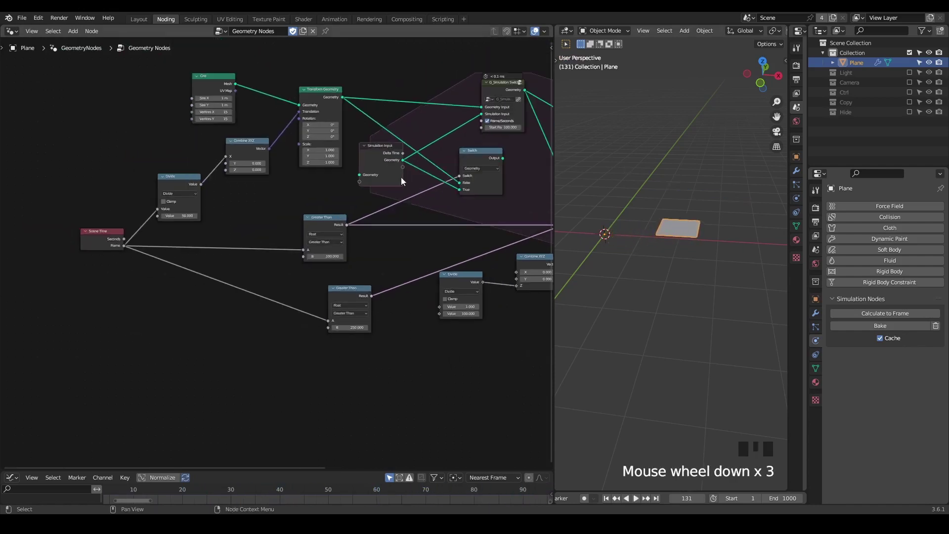
{"action": "left_click_drag", "start_coordinate": [476, 155], "coordinate": [272, 261]}
{"action": "left_click", "coordinate": [111, 238], "text": "shift"}
{"action": "middle_click_drag", "start_coordinate": [419, 213], "coordinate": [356, 219]}
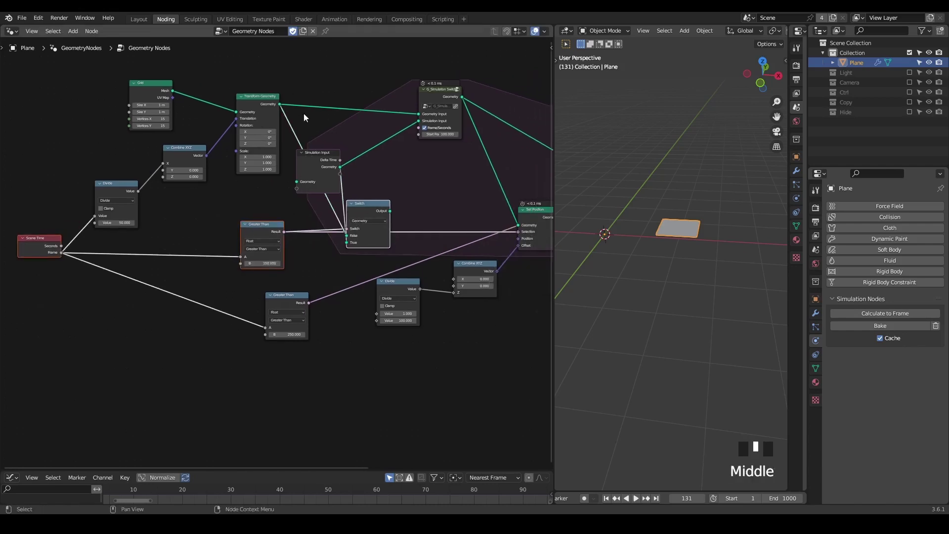
{"action": "key", "text": "ctrl+x"}
Disconnect the Combine XYZ vector from Transform Geometry's Translation input.
{"action": "middle_click_drag", "start_coordinate": [396, 246], "coordinate": [361, 234]}
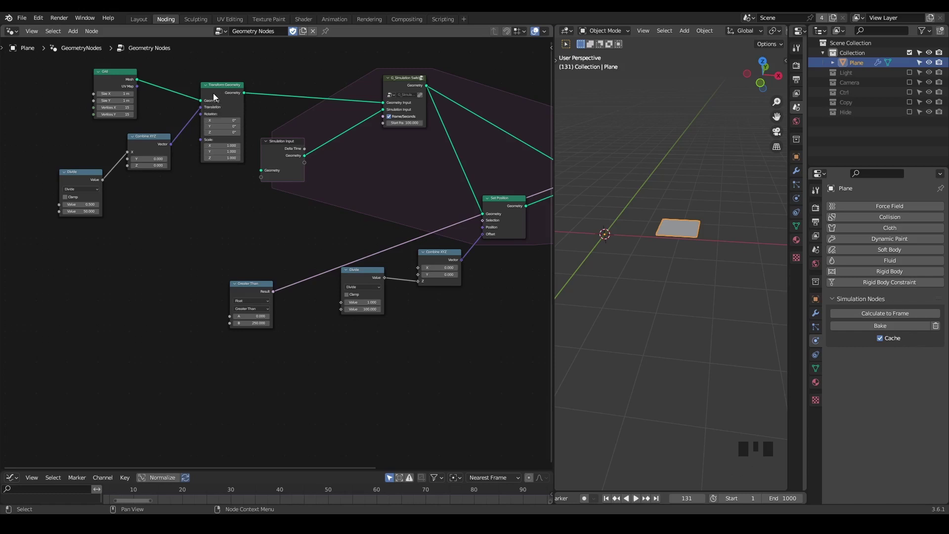
{"action": "left_click_drag", "start_coordinate": [201, 109], "coordinate": [188, 141]}
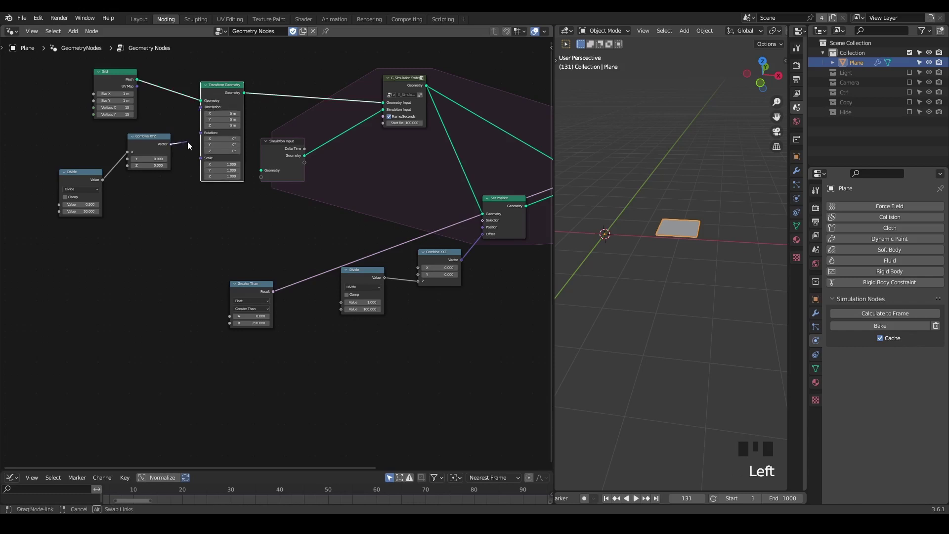
Reposition Set Position and G_Simulation Switch inside the zone, and place the remaining Greater Than, collapsed, beside the second Switch.
{"action": "middle_click_drag", "start_coordinate": [360, 197], "coordinate": [292, 188]}
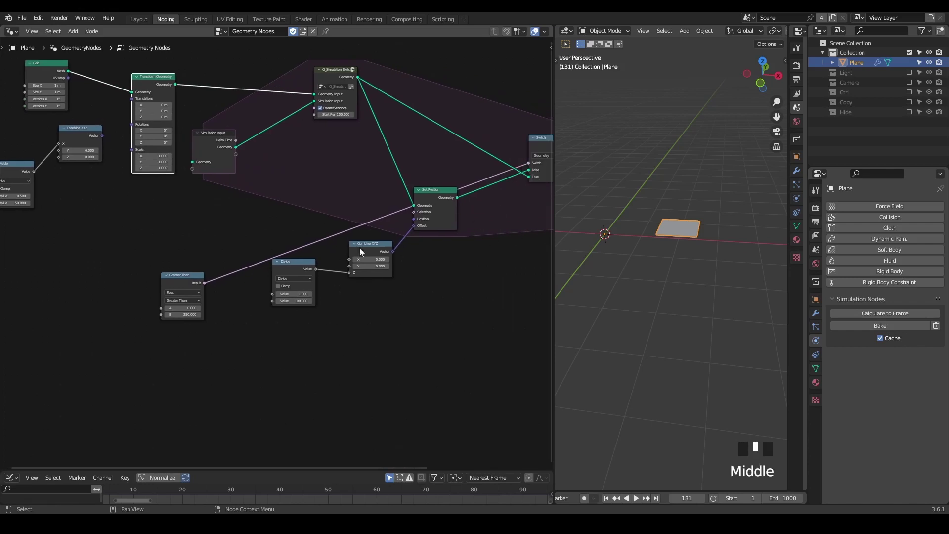
{"action": "left_click_drag", "start_coordinate": [437, 199], "coordinate": [454, 208]}
{"action": "left_click_drag", "start_coordinate": [328, 73], "coordinate": [310, 110]}
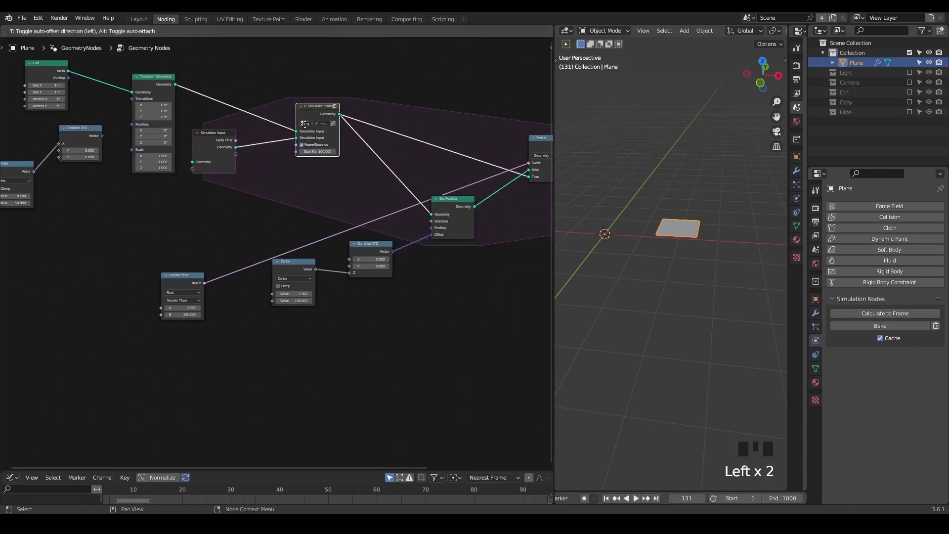
{"action": "middle_click_drag", "start_coordinate": [340, 197], "coordinate": [279, 212]}
{"action": "left_click_drag", "start_coordinate": [126, 291], "coordinate": [393, 181]}
{"action": "left_click", "coordinate": [361, 178]}
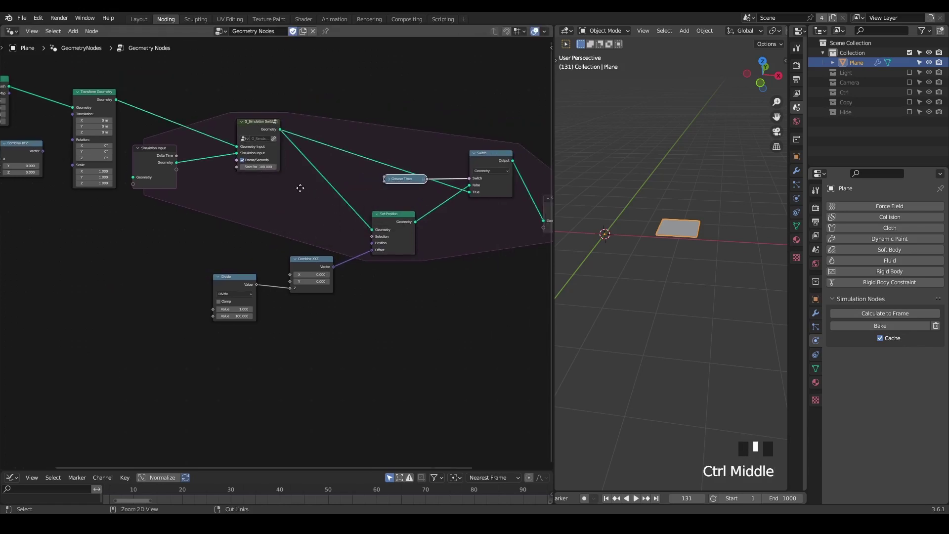